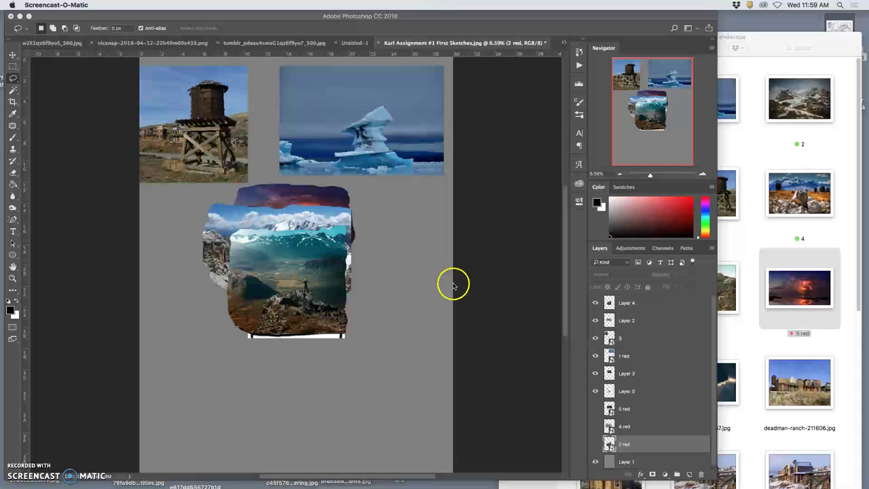
Step: Zoom in and back out to inspect the whole mountain collage
left_click(425, 282)
key("super+equal")
key("super+equal")
key("super+equal")
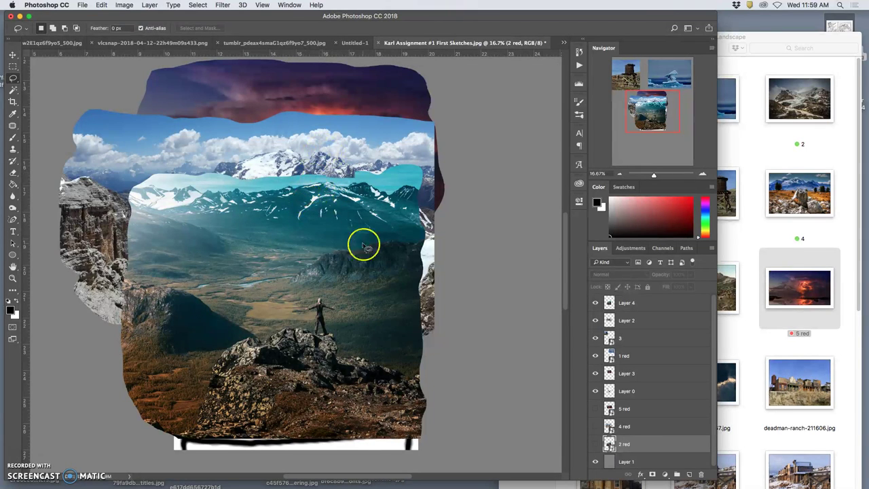
key("super+minus")
key("super+minus")
key("super+minus")
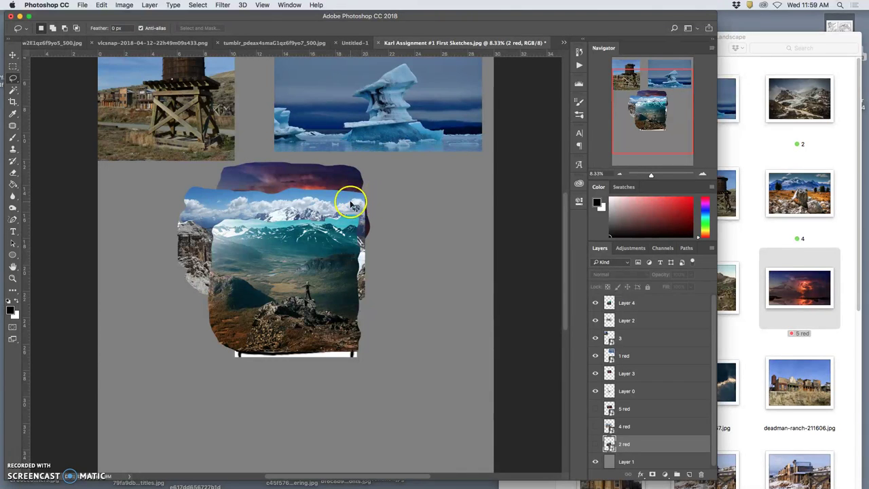
key("super+minus")
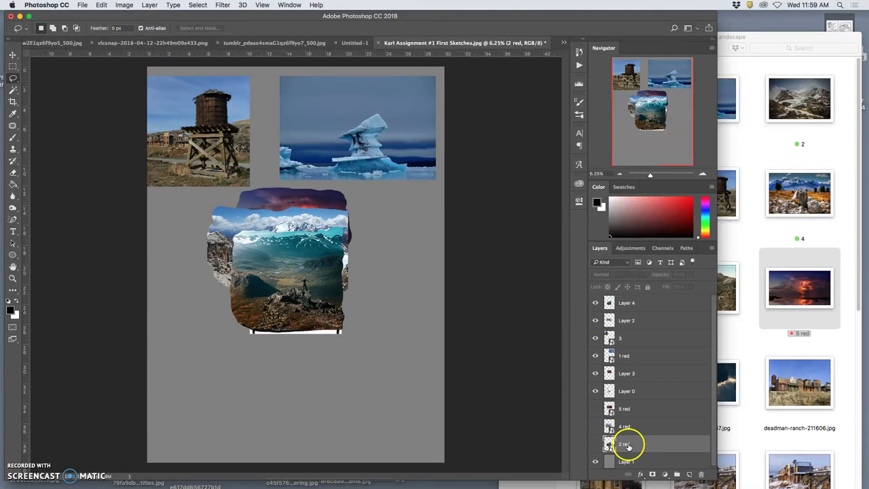
scroll(637, 427, "down", 1)
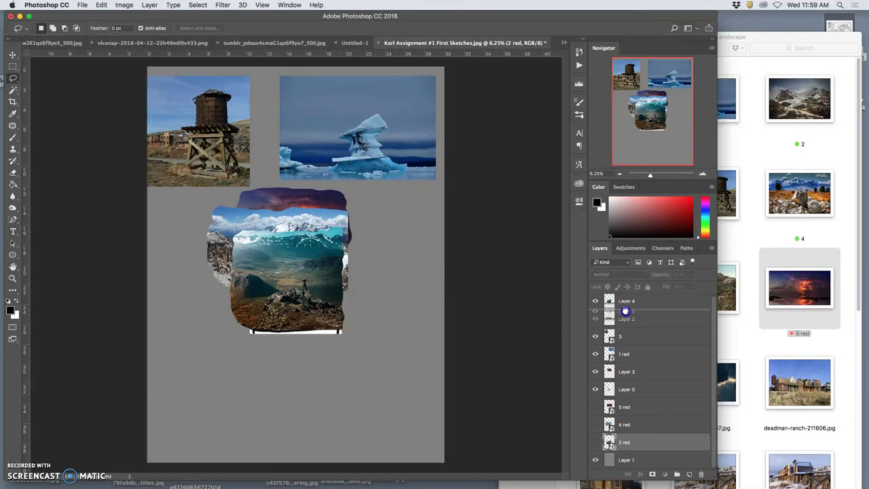
scroll(624, 302, "up", 1)
Step: Move Layer 0 to the top, lower its opacity to 20%, and lock it
left_click_drag(624, 300, 625, 302)
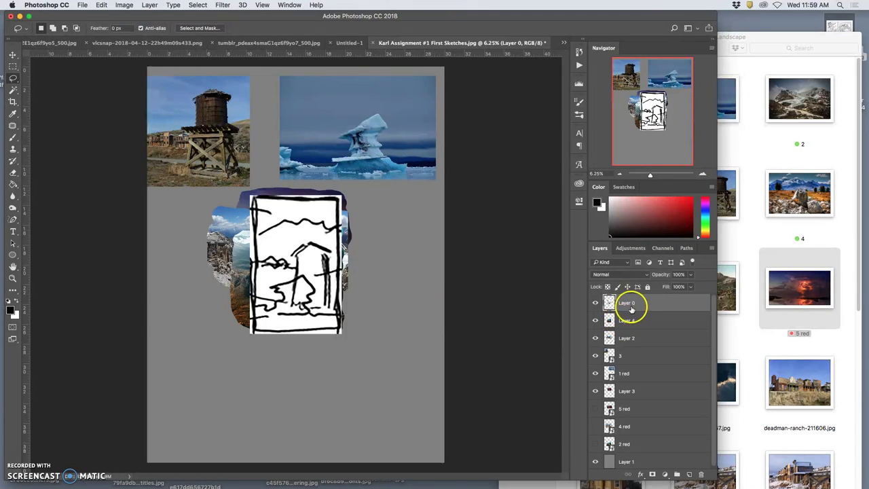
left_click(692, 275)
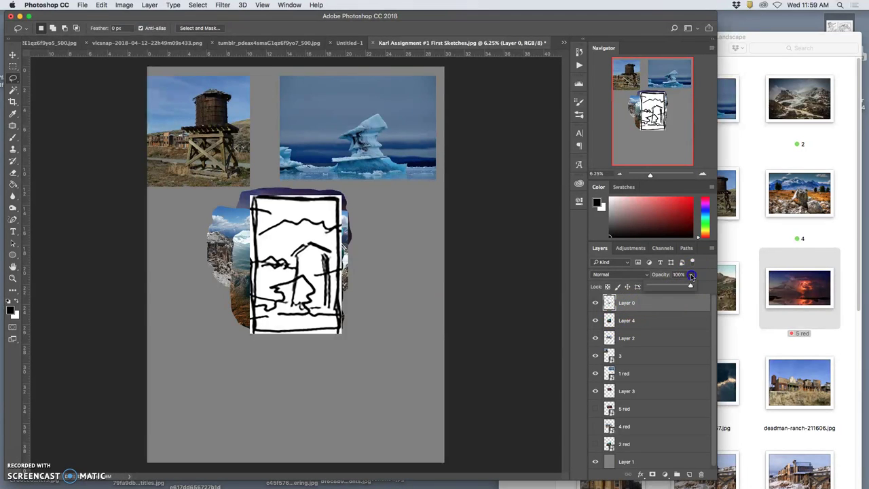
left_click_drag(690, 286, 671, 286)
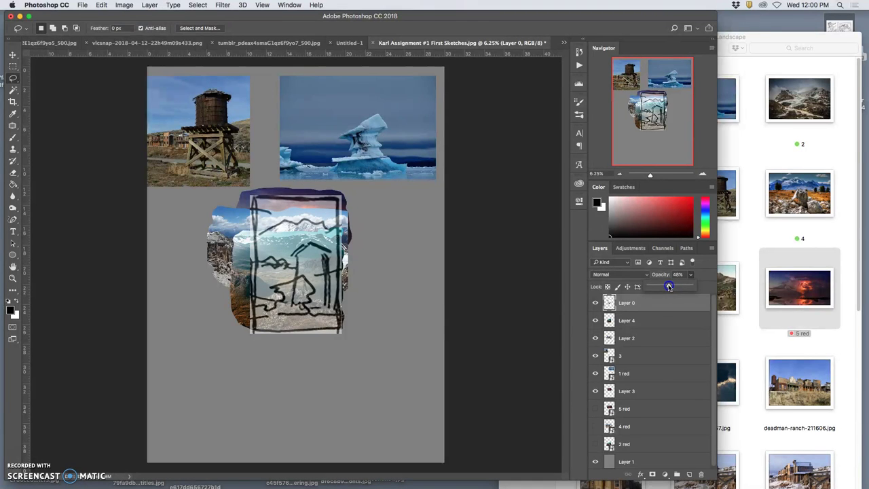
left_click_drag(666, 287, 660, 288)
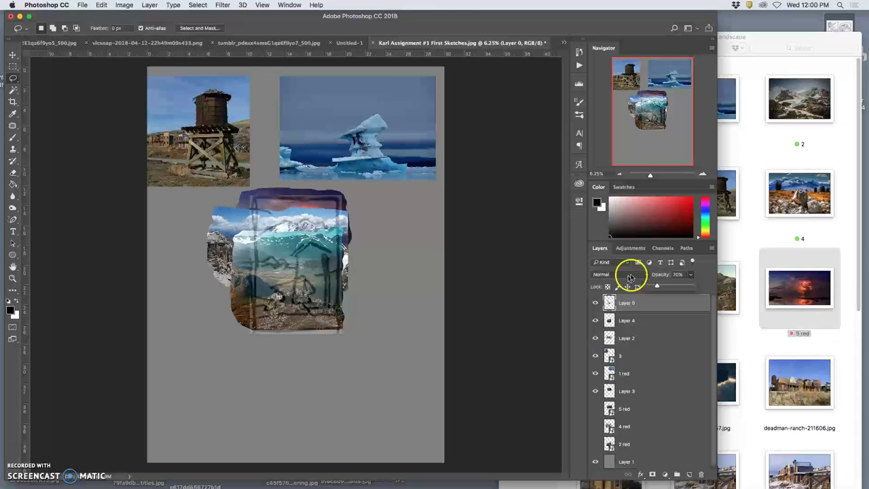
left_click(702, 274)
left_click(648, 287)
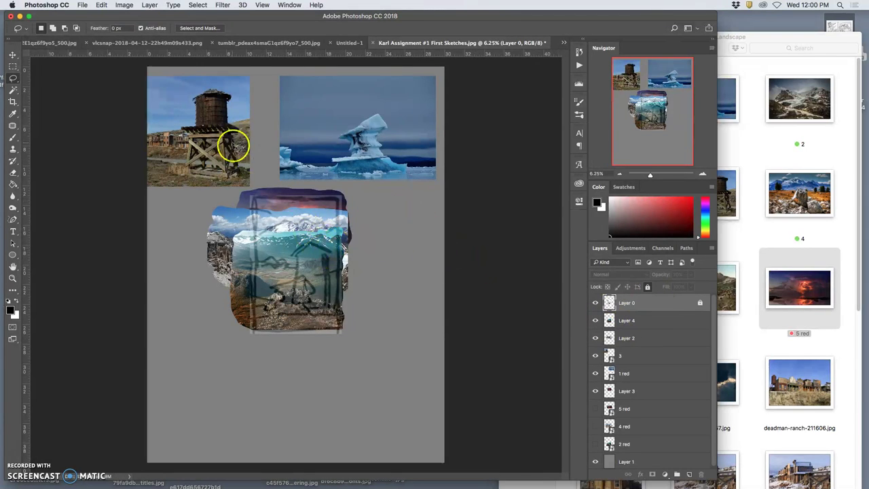
Step: Drag the water-tower layer 3 over the collage and raise it above the mountain layers
left_click(12, 57)
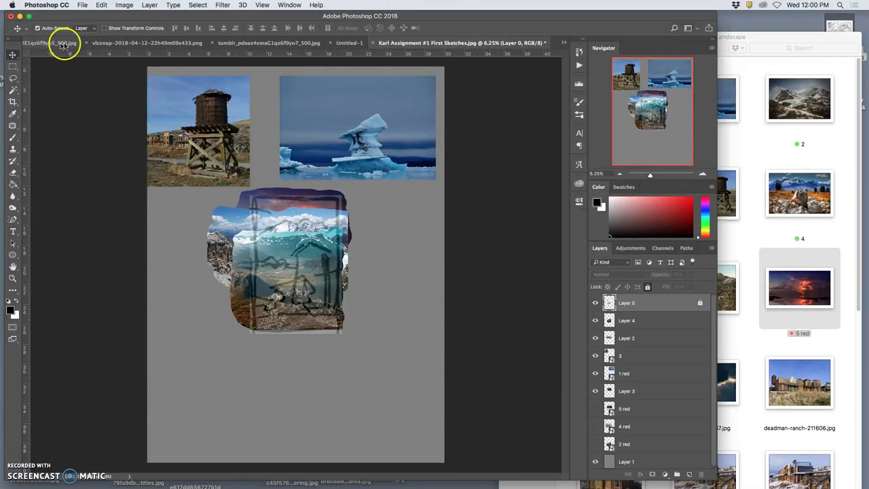
left_click_drag(204, 110, 252, 172)
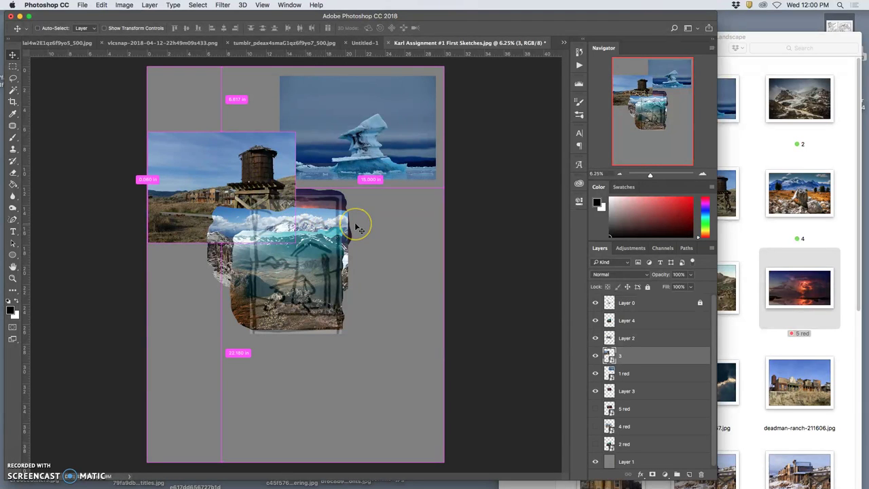
key("super+bracketright")
key("super+bracketright")
left_click_drag(253, 187, 301, 277)
Step: Scale the water tower to about 24% and fit it inside the sketch frame
key("super+t")
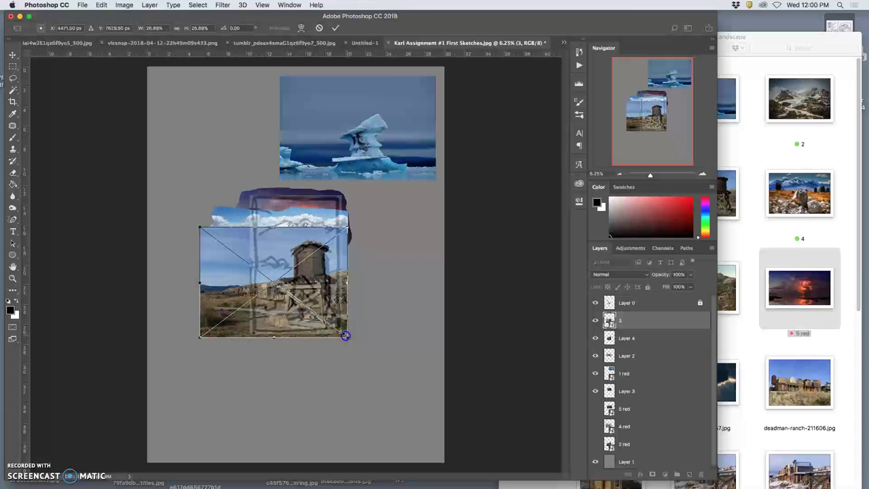
left_click_drag(346, 335, 337, 331)
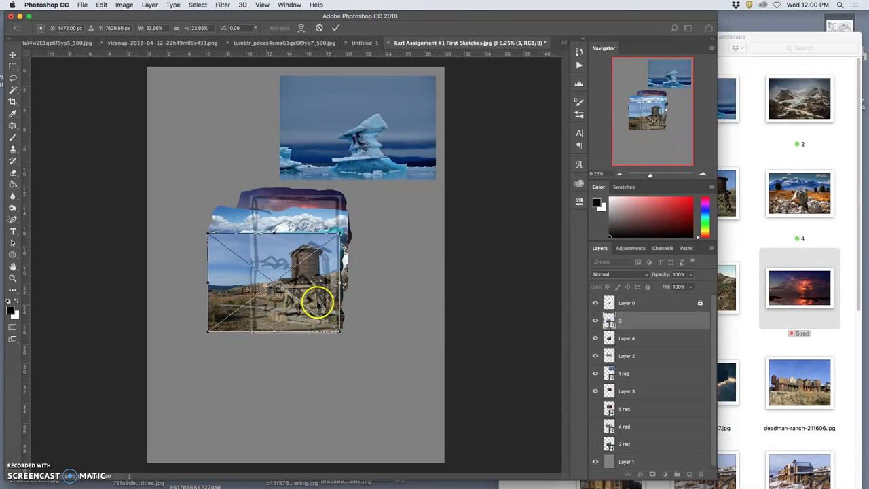
left_click_drag(317, 295, 322, 297)
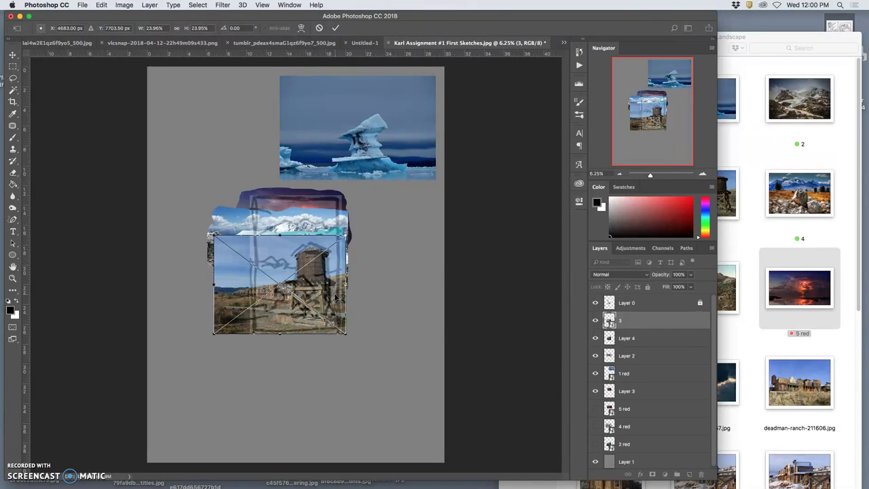
key("Return")
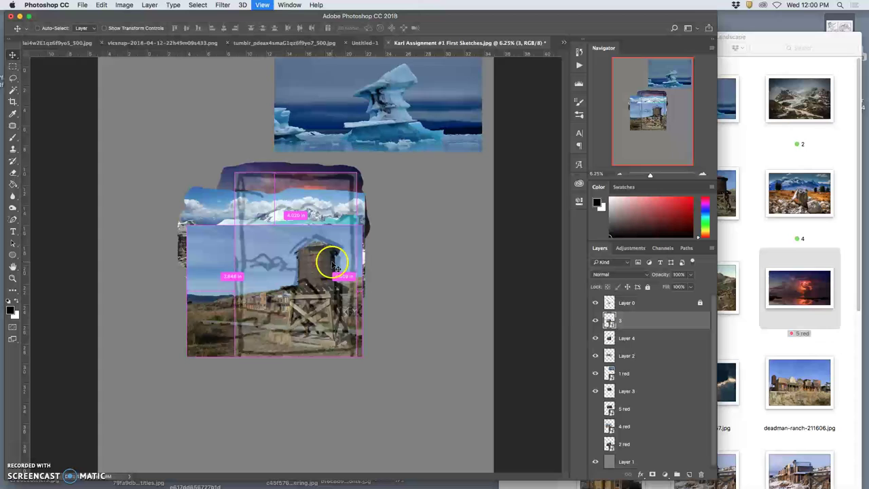
key("super+equal")
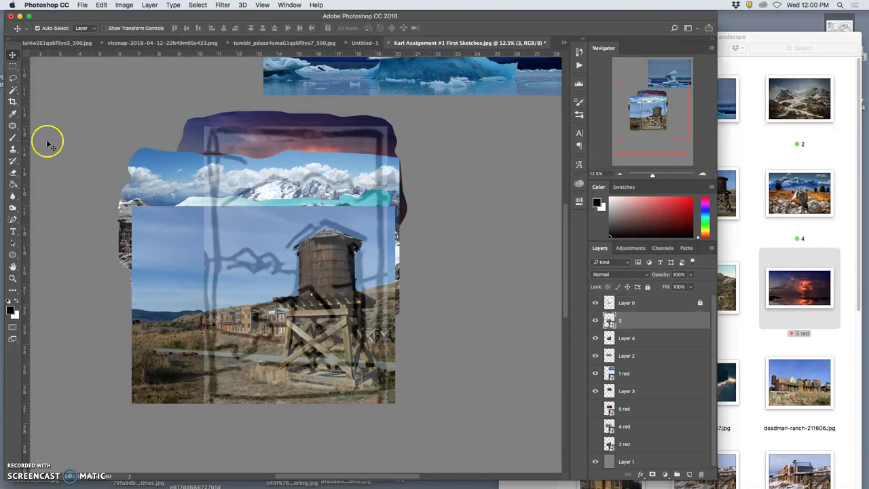
Step: Lasso a loose outline around the water tower
left_click(12, 77)
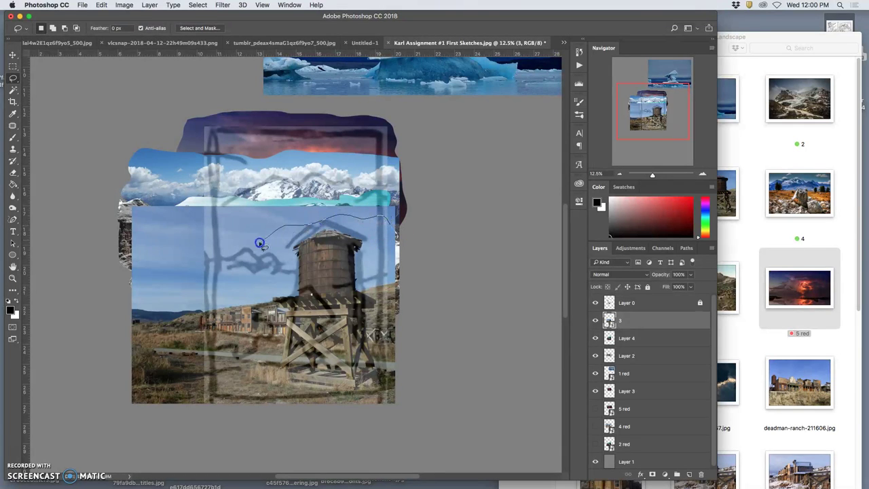
left_click_drag(212, 299, 180, 317)
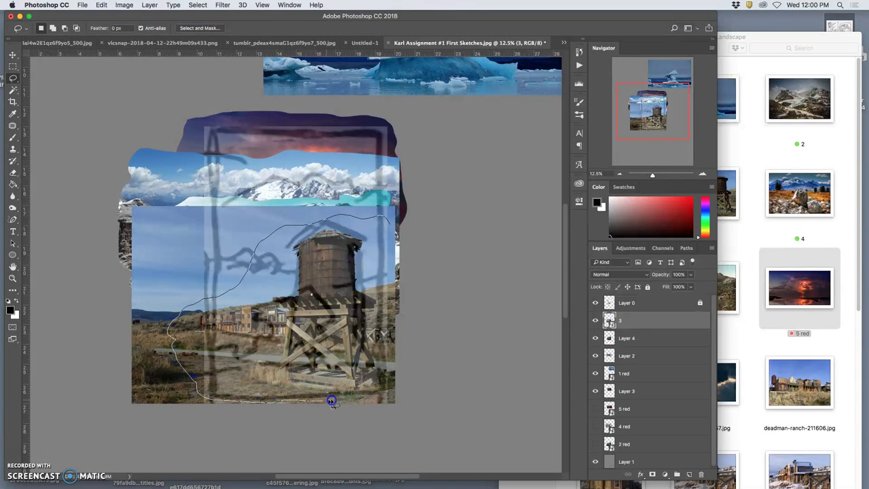
left_click_drag(369, 395, 385, 392)
left_click_drag(392, 279, 389, 225)
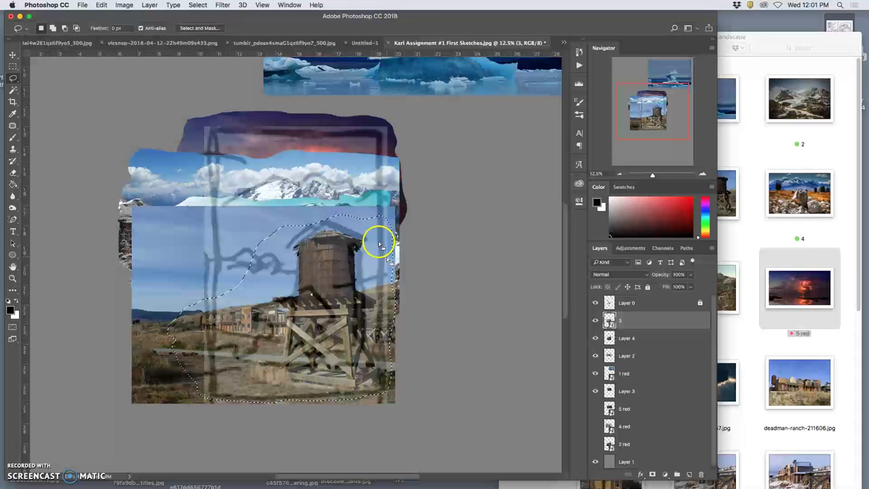
Step: Copy the outlined water tower from layer 3 onto a new Layer 5
left_click(102, 5)
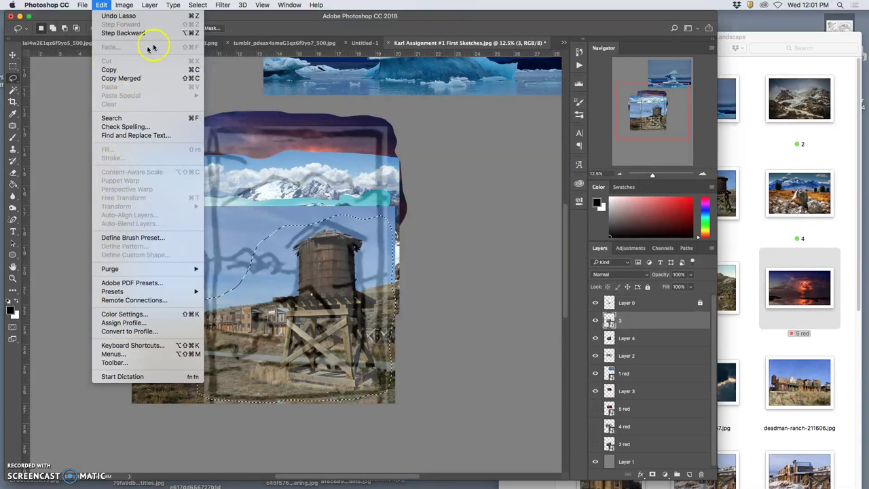
mouse_move(198, 6)
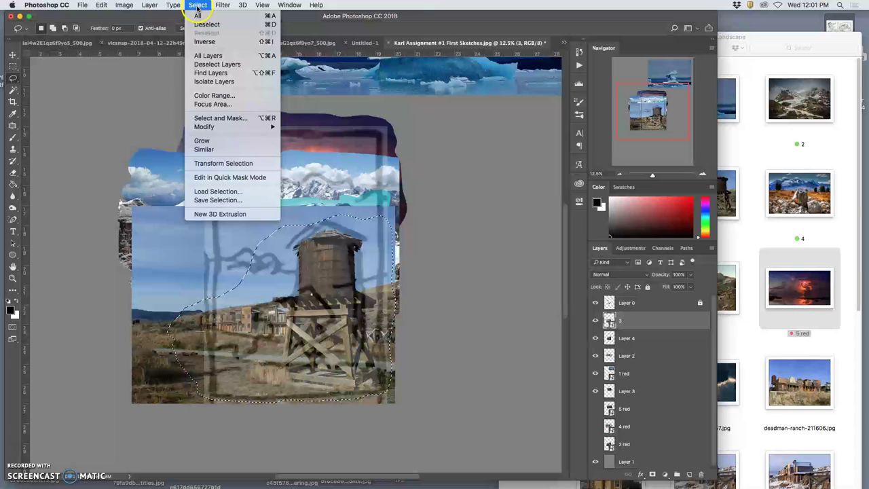
left_click(452, 199)
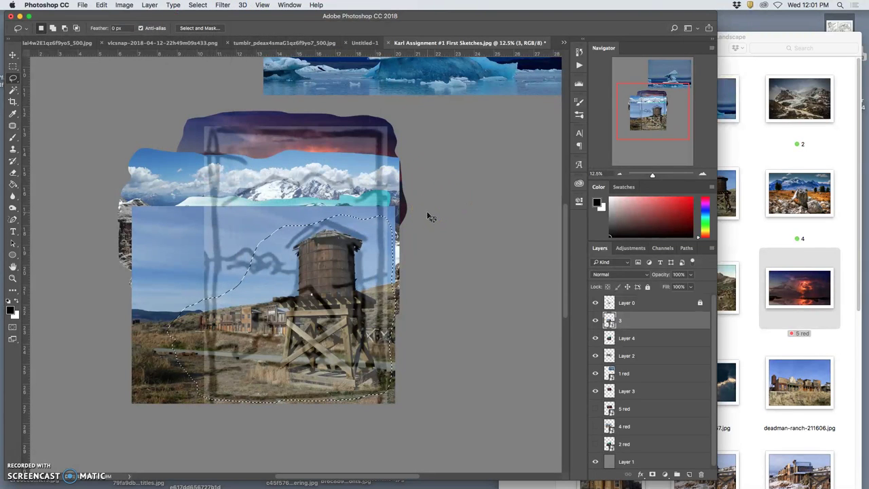
left_click(542, 330)
left_click(626, 320)
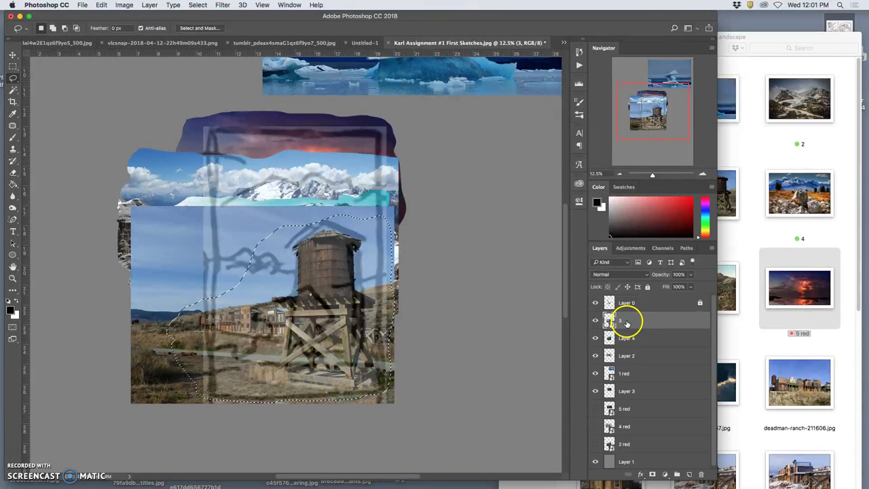
key("super+j")
Step: Hide layer 3 and move the 1 red layer above Layer 5
left_click(593, 338)
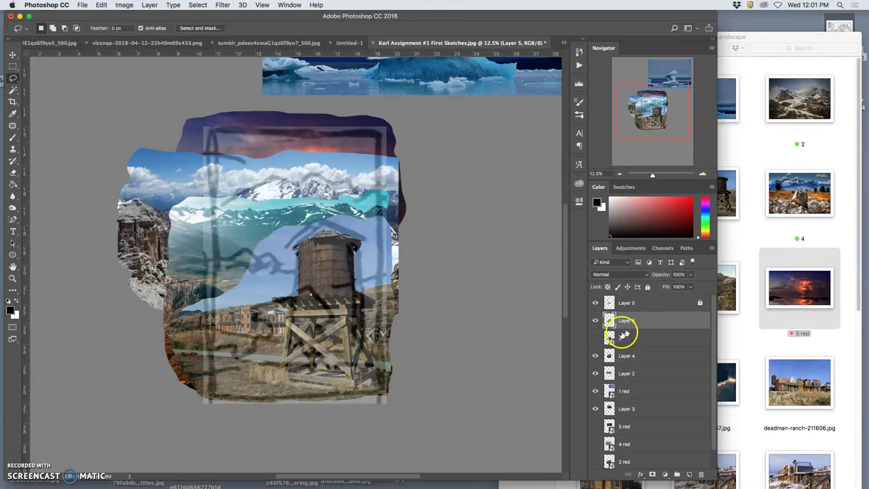
left_click_drag(610, 341, 632, 418)
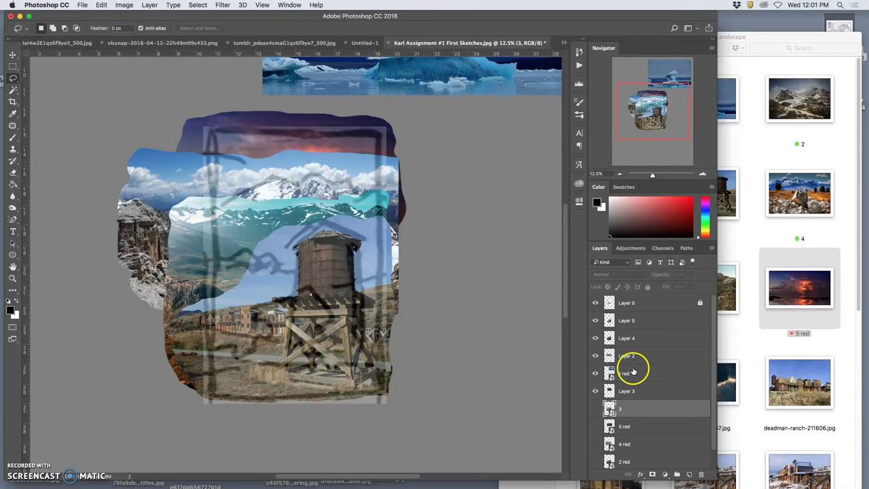
left_click_drag(631, 366, 626, 318)
Step: Bring the 1 red iceberg photo over the collage and skew its top-left corner
left_click(12, 54)
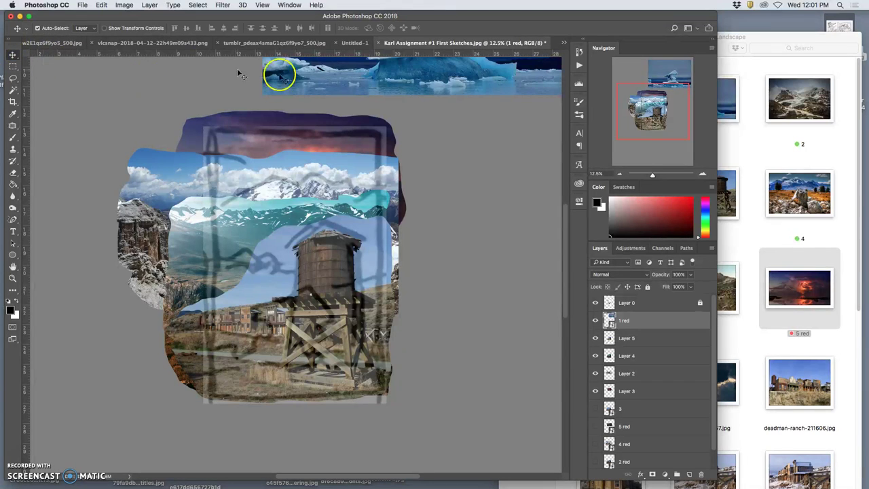
left_click_drag(372, 80, 238, 393)
key("ctrl+t")
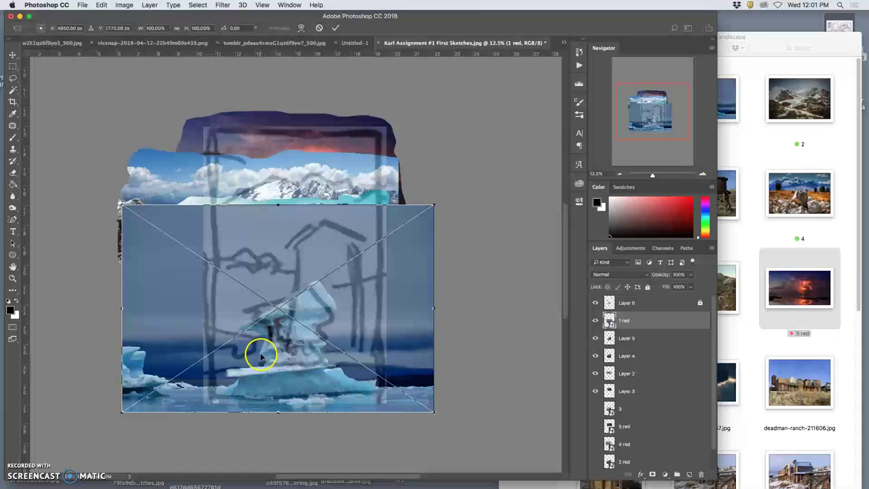
right_click(377, 294)
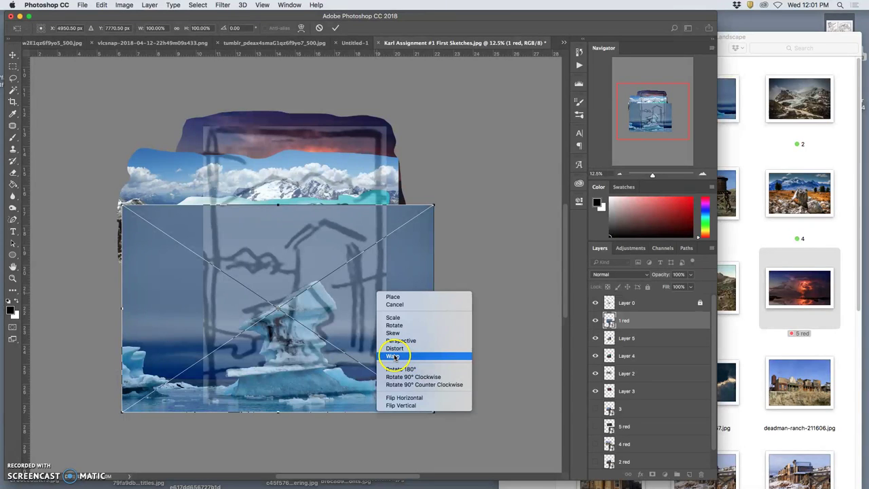
left_click(258, 283)
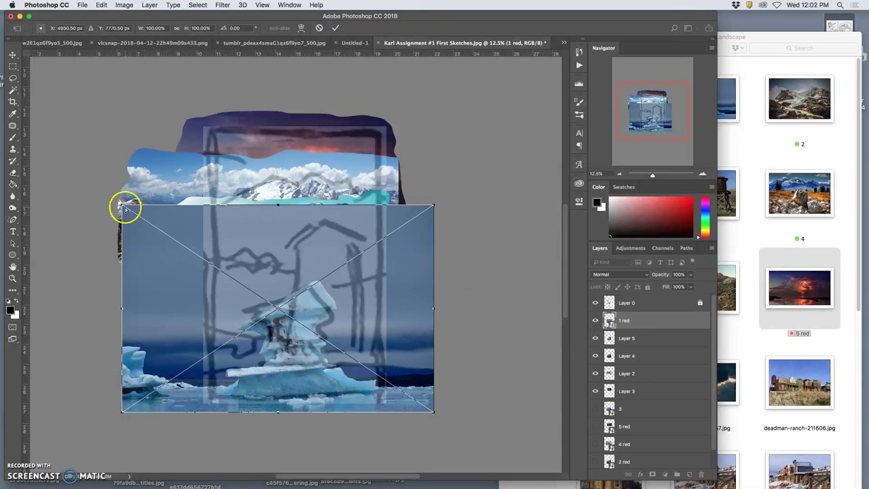
left_click_drag(125, 209, 117, 192)
Step: Warp the iceberg photo so the iceberg fits inside the sketch frame
right_click(216, 250)
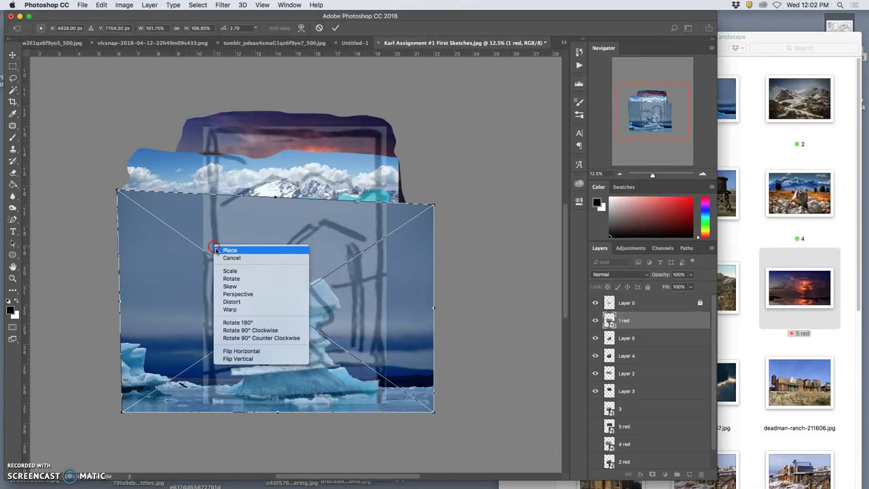
left_click(230, 309)
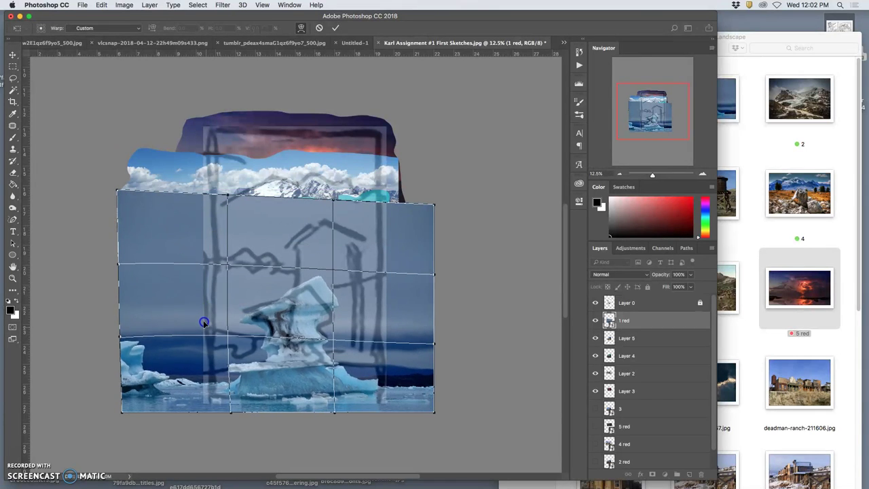
left_click_drag(357, 276, 370, 298)
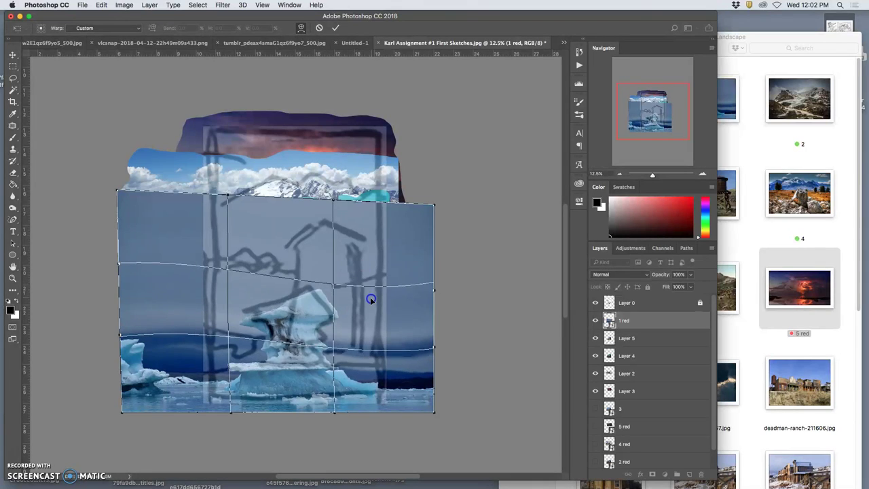
mouse_move(202, 316)
left_mouse_down()
mouse_move(183, 307)
mouse_move(193, 310)
left_mouse_up()
left_click_drag(373, 301, 365, 302)
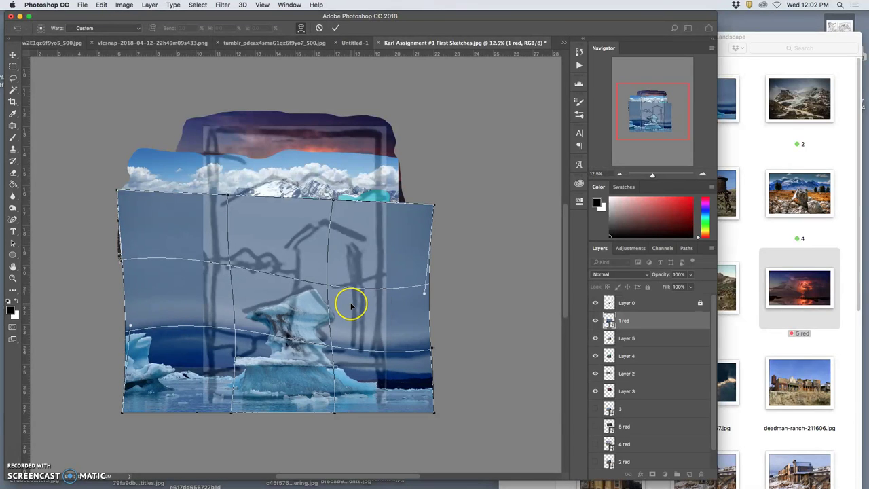
left_click_drag(334, 298, 303, 301)
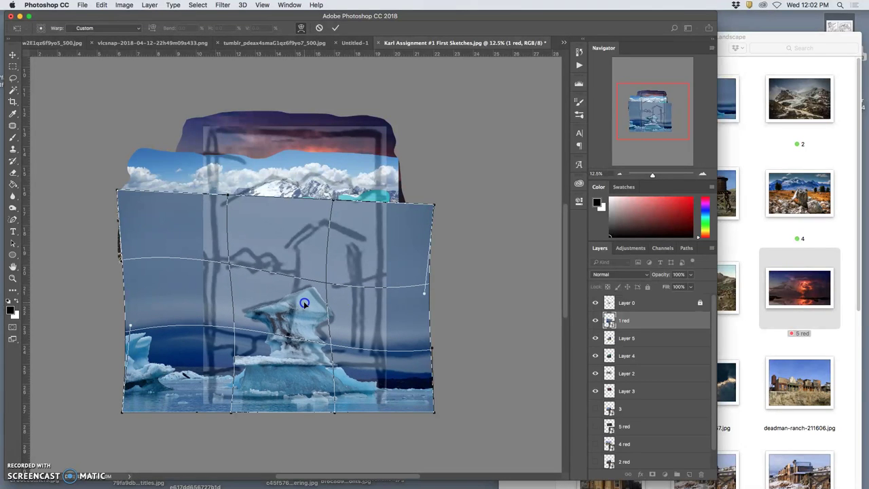
left_click_drag(290, 398, 261, 380)
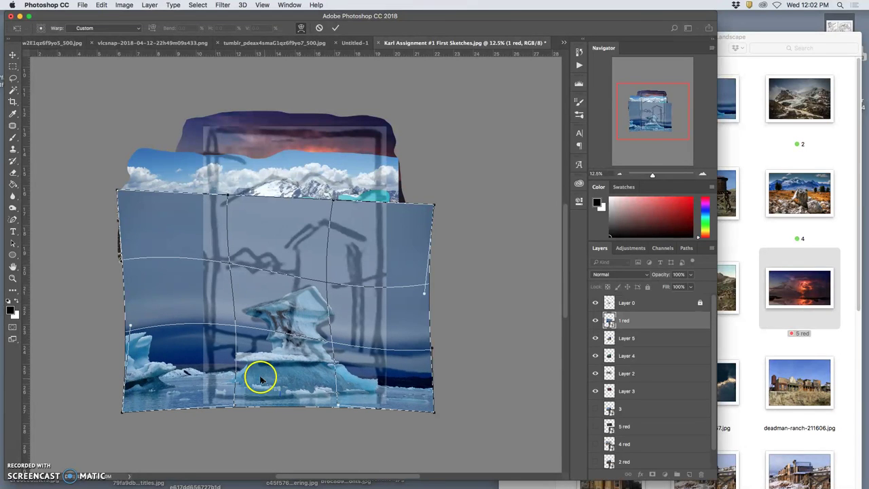
left_click(211, 328)
key("Return")
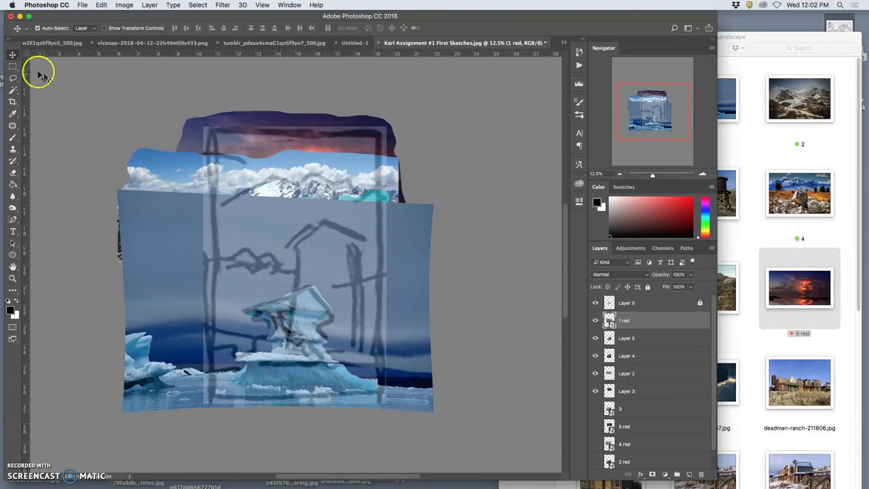
Step: Lasso a loose outline around the iceberg and nearby sea
left_click(12, 78)
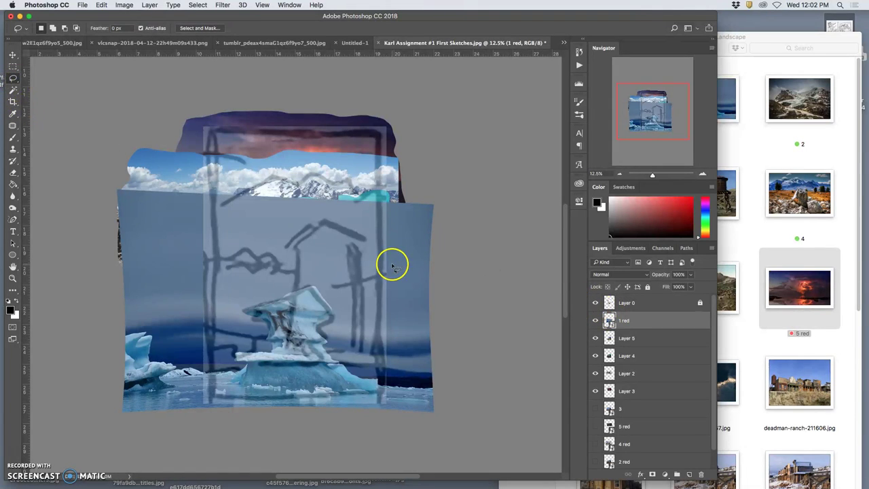
mouse_move(395, 333)
left_mouse_down()
mouse_move(379, 284)
mouse_move(351, 279)
left_mouse_up()
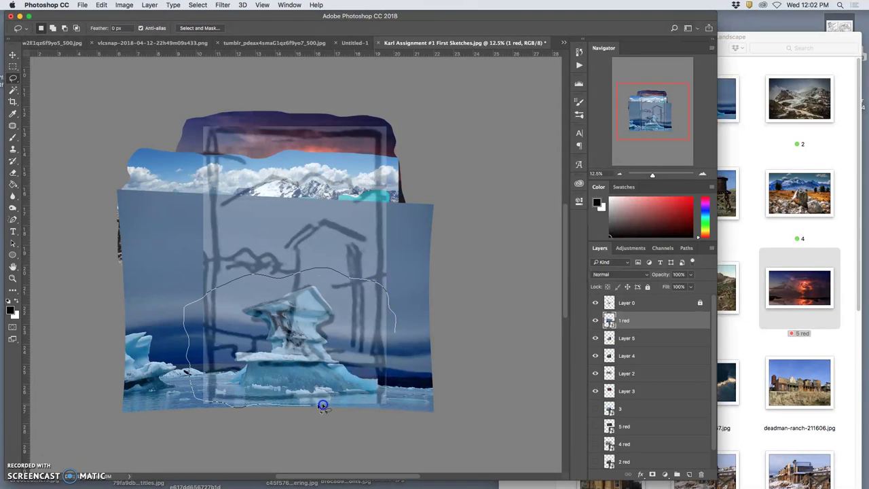
left_click_drag(357, 404, 390, 398)
left_click_drag(400, 327, 398, 333)
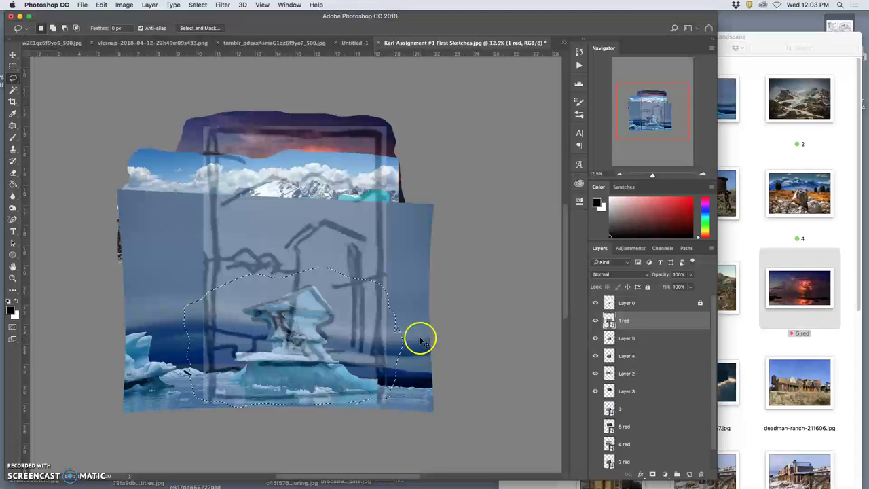
Step: Copy the selection onto new Layer 6, then hide 1 red and move it below Layer 3
key("super+j")
left_click(596, 338)
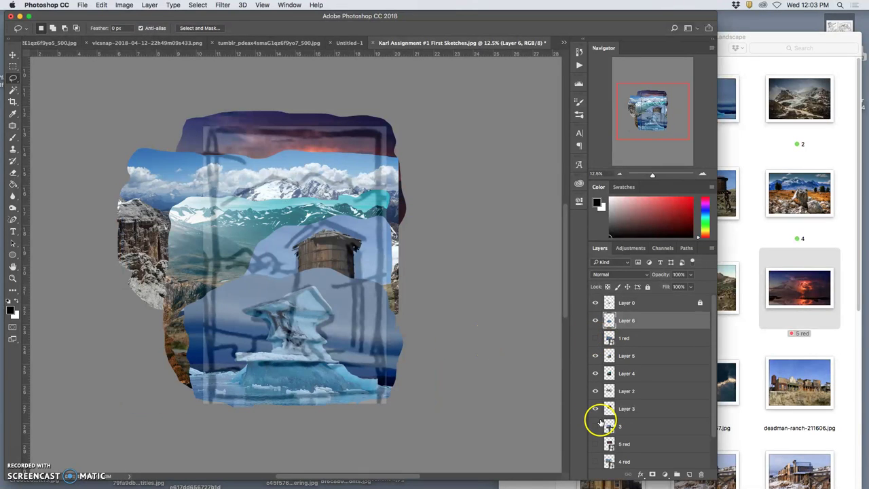
left_click_drag(640, 338, 642, 421)
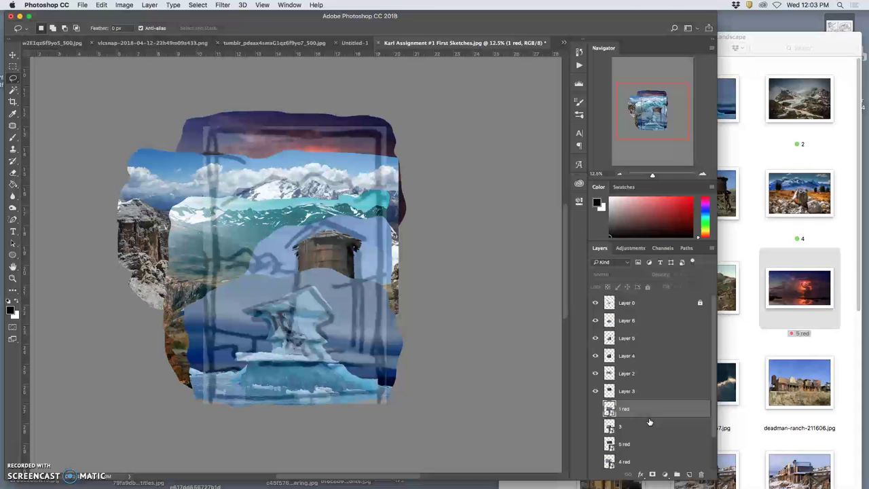
Step: Hide and re-show the Layer 0 sketch to compare the collage, then pick the Move tool
left_click(596, 303)
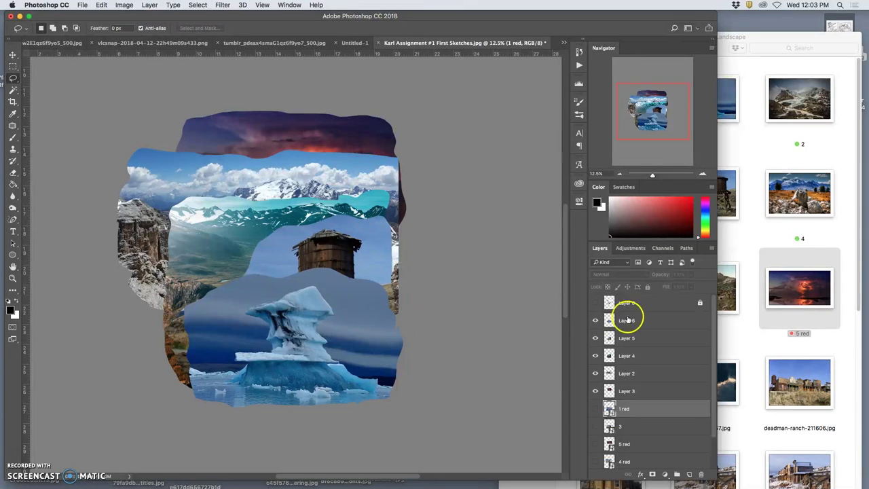
left_click(596, 303)
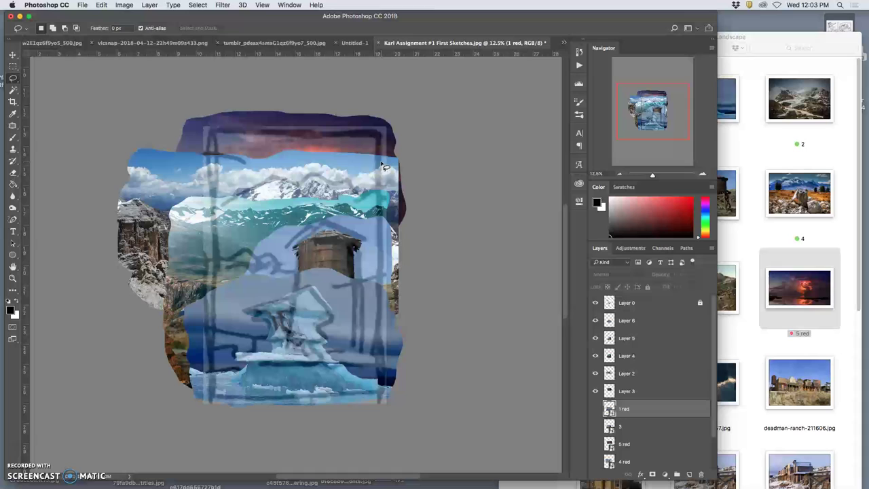
left_click(13, 55)
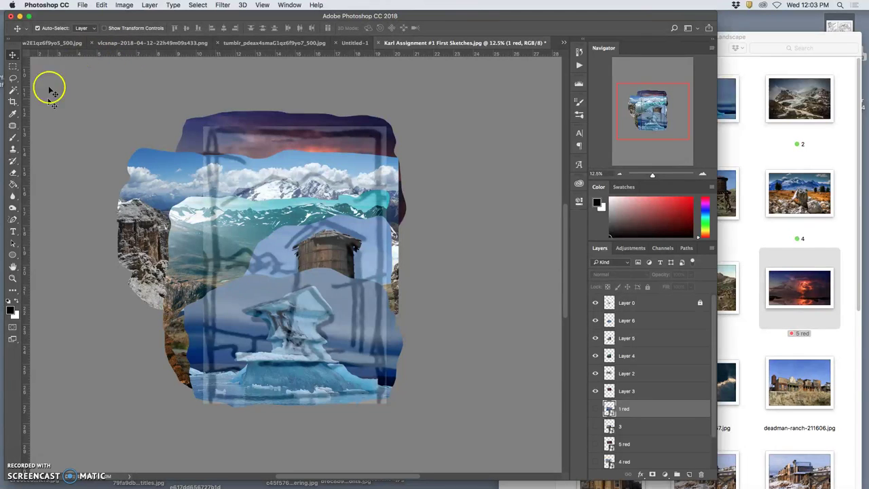
Step: Add horizontal guides at 13.170 and 21.625 in and vertical guides at 18.720 and 10.824 in
key("Up")
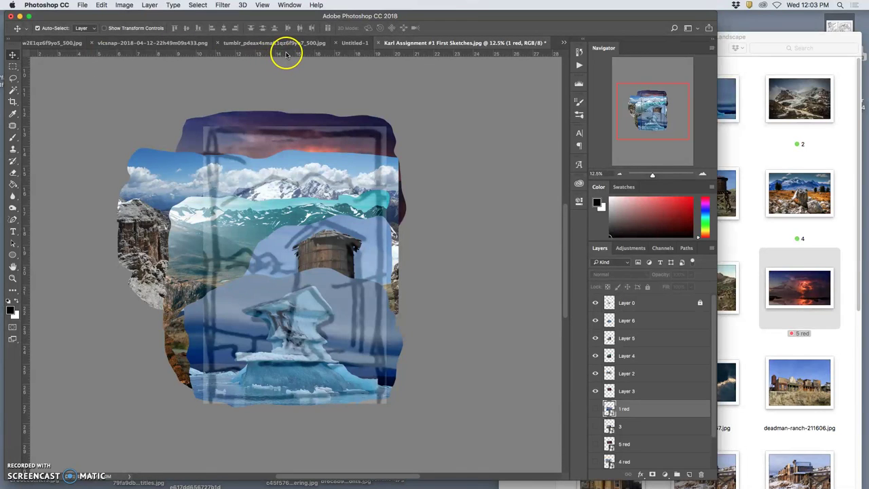
left_click_drag(287, 54, 280, 130)
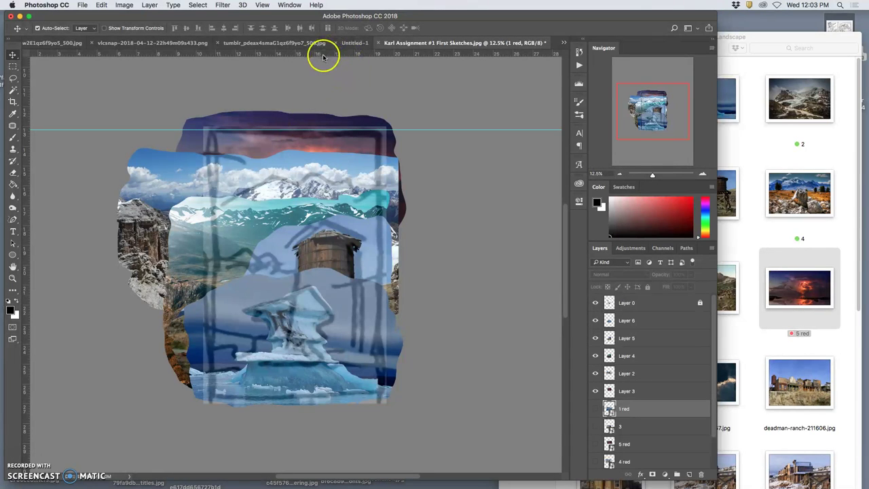
left_click_drag(324, 55, 347, 399)
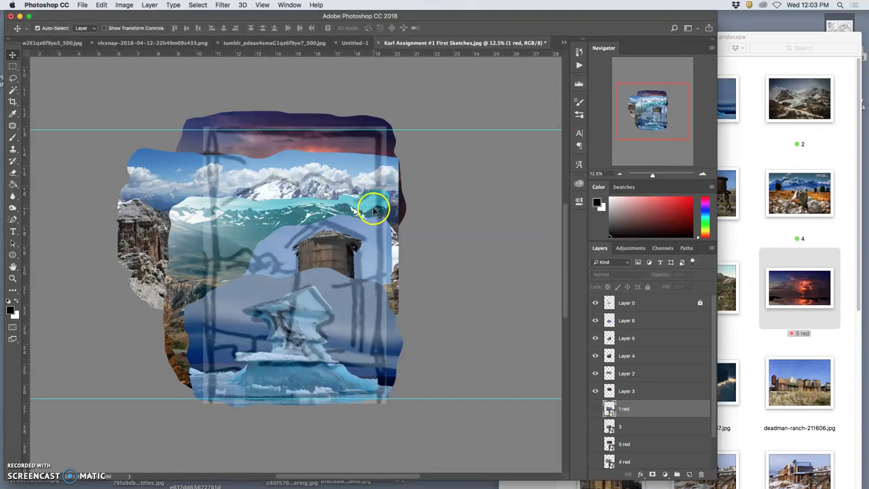
mouse_move(27, 182)
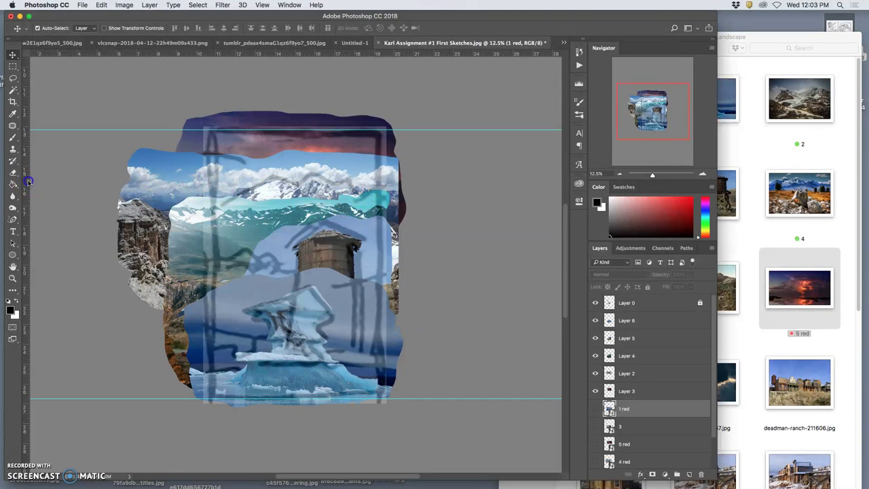
left_click_drag(28, 182, 381, 193)
left_click_drag(27, 202, 212, 201)
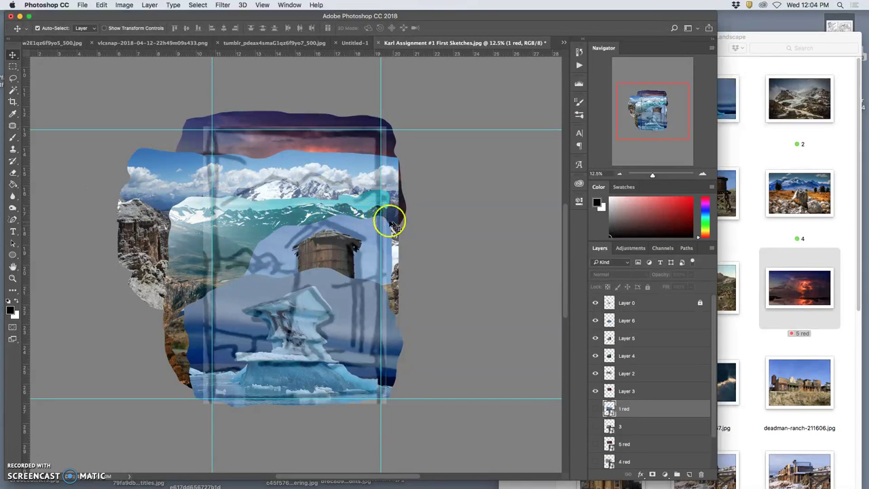
Step: Turn off Layer 0's visibility to hide the sketch
left_click(596, 303)
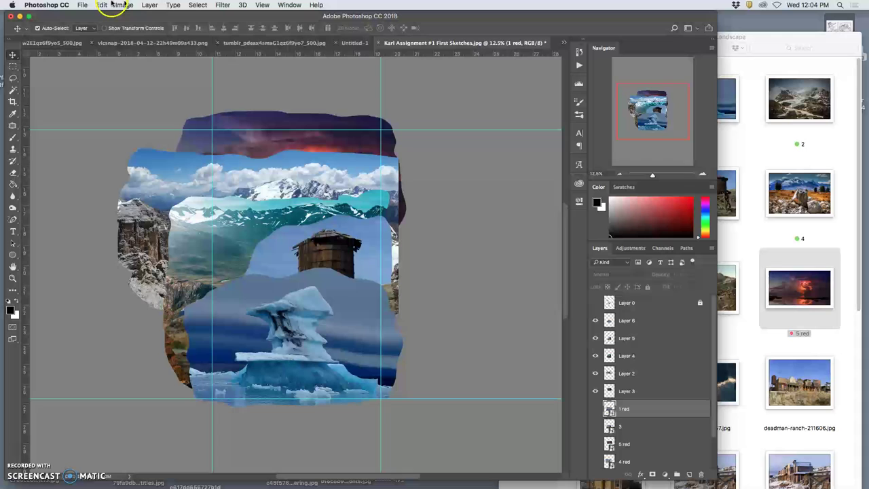
Step: Save As the PSD without ' First Sketches' in its name, then minimize the Finder window
left_click(82, 5)
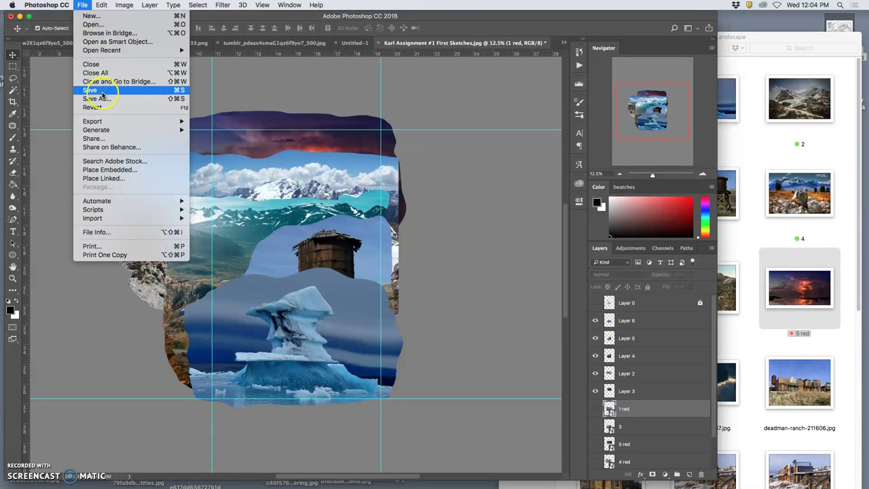
left_click(101, 98)
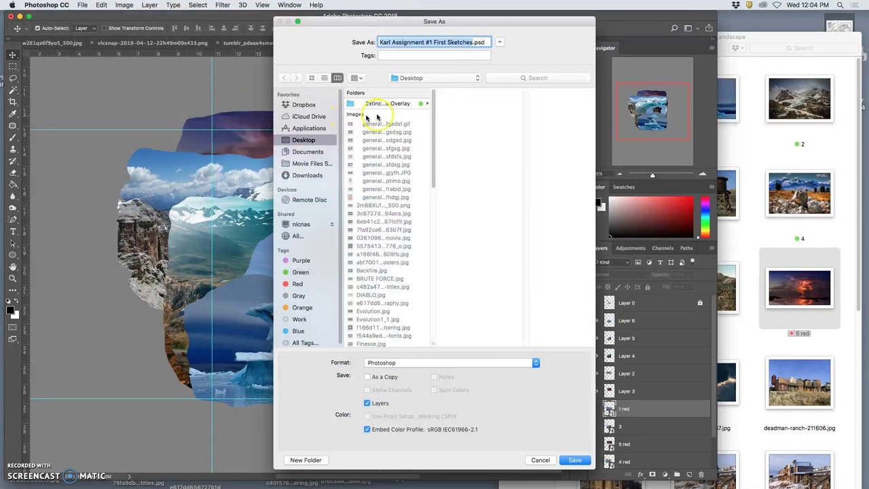
left_click(451, 42)
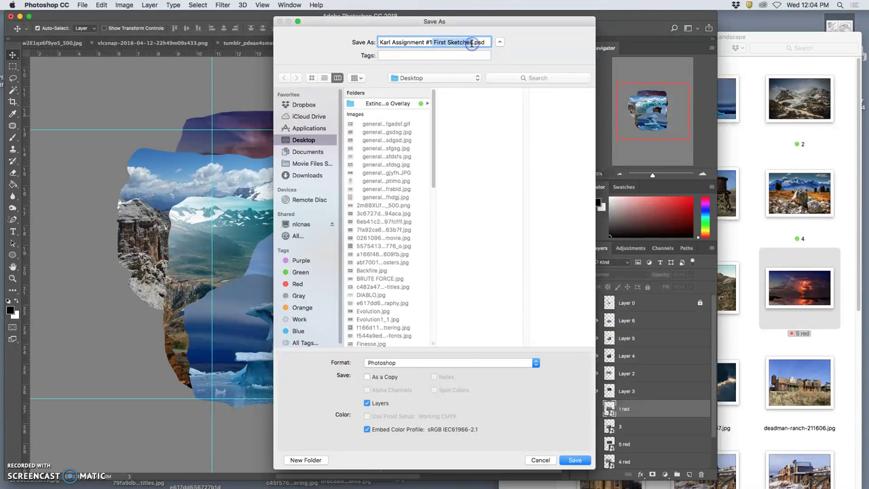
key("BackSpace")
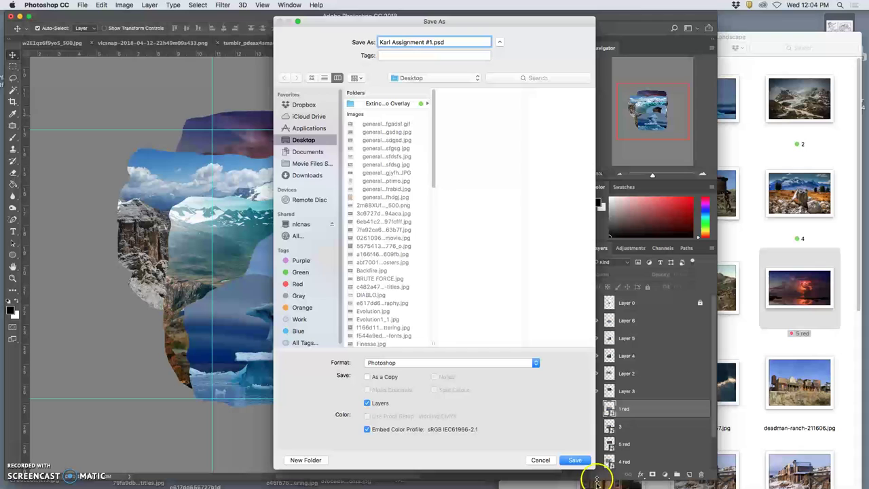
left_click(575, 460)
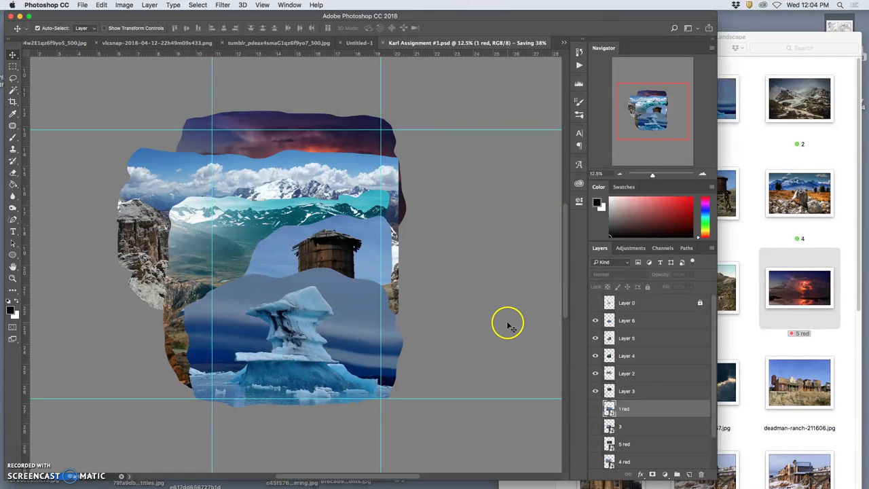
left_click_drag(776, 35, 713, 41)
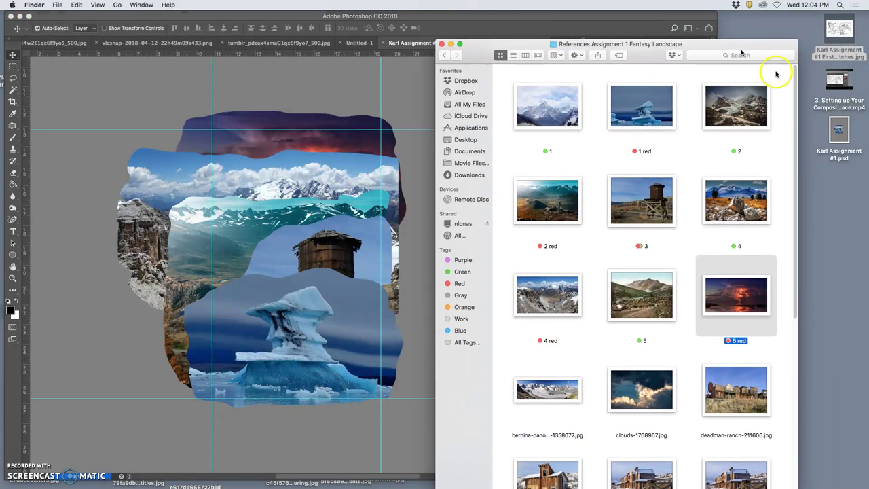
left_click(450, 43)
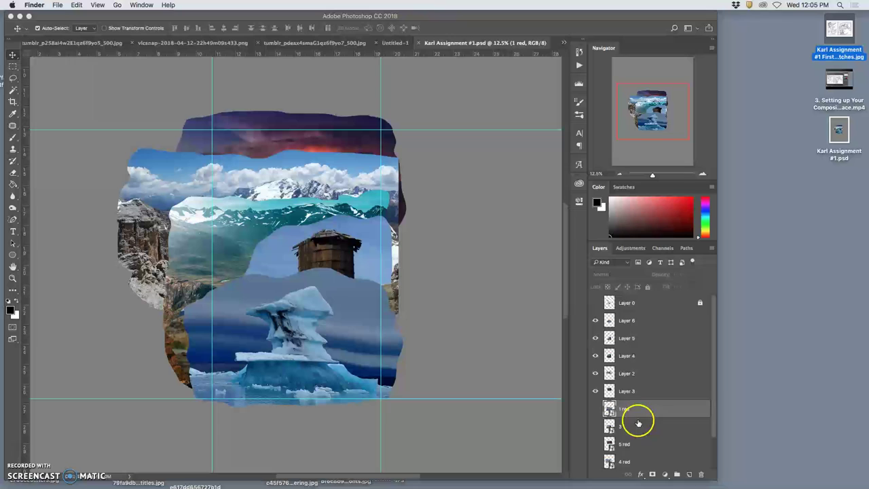
Step: Remove the unused red and numbered layers and turn Layer 0's sketch overlay back on
scroll(639, 415, "down", 2)
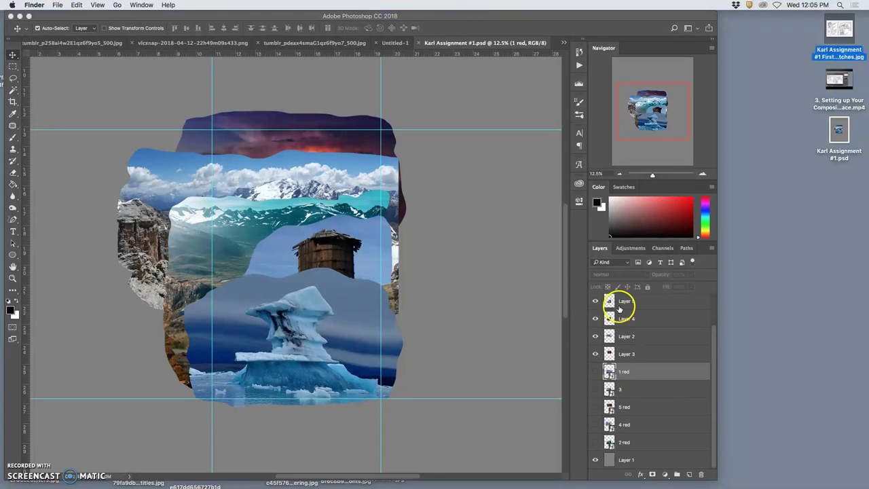
left_click(630, 374)
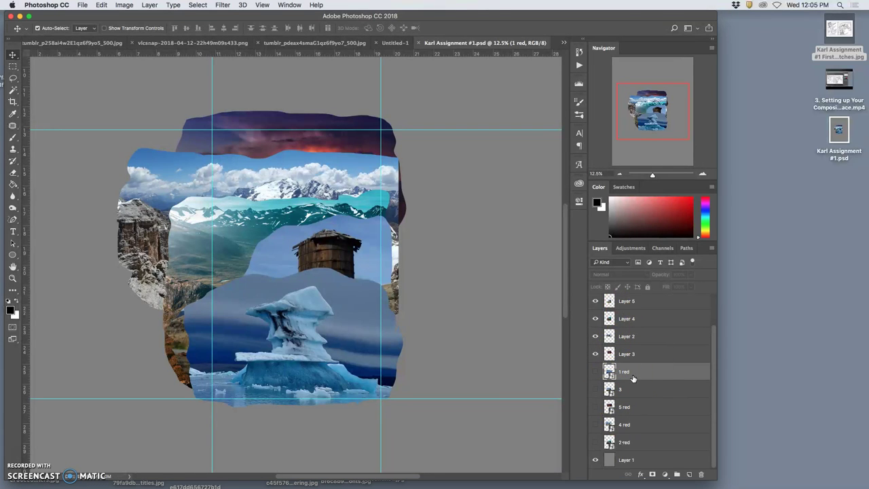
key("BackSpace")
key("BackSpace")
key("BackSpace")
key("BackSpace")
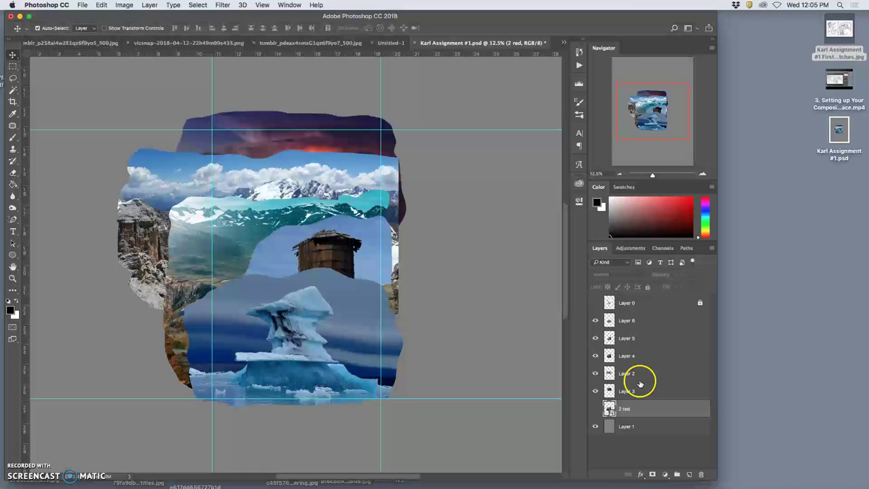
key("BackSpace")
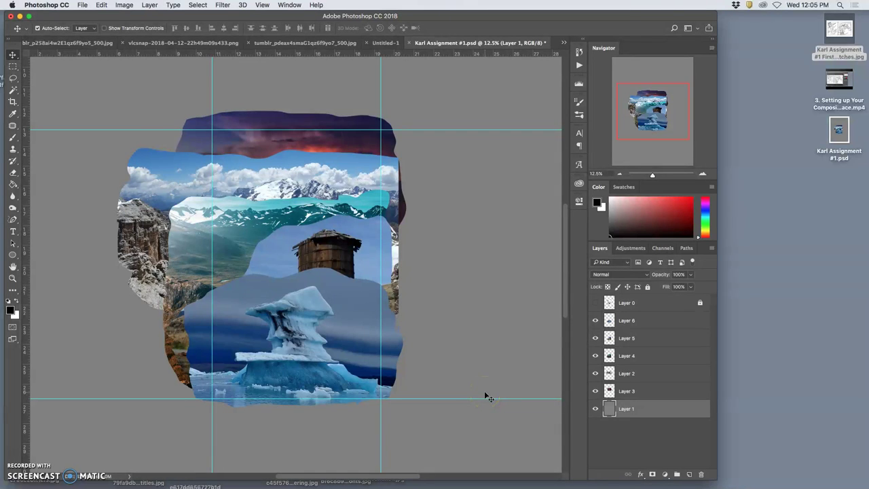
left_click(485, 321)
Step: Hide the Layer 0 sketch and preview Layers 6, 5, 4 and 2 by toggling each off and on
left_click(596, 303)
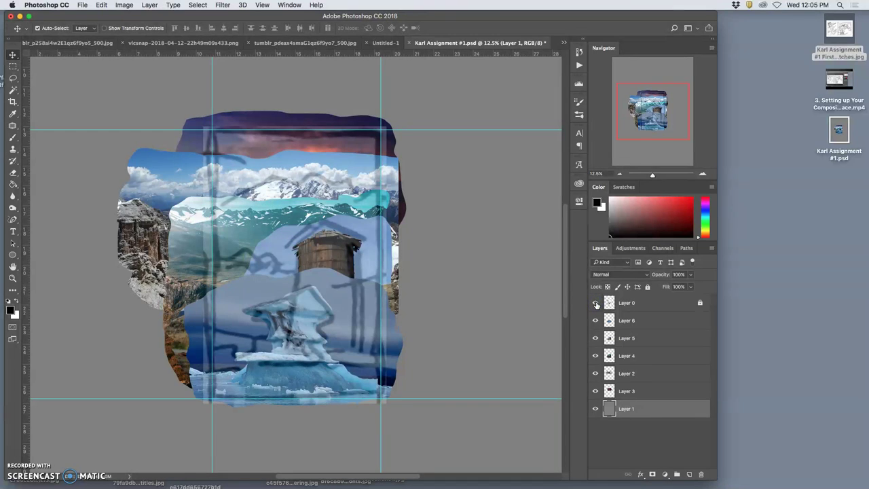
left_click(596, 303)
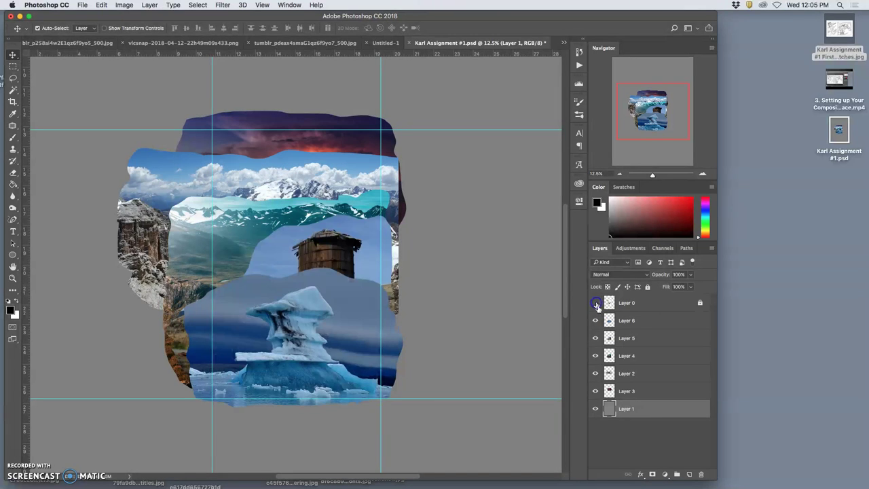
left_click(596, 321)
left_click(595, 338)
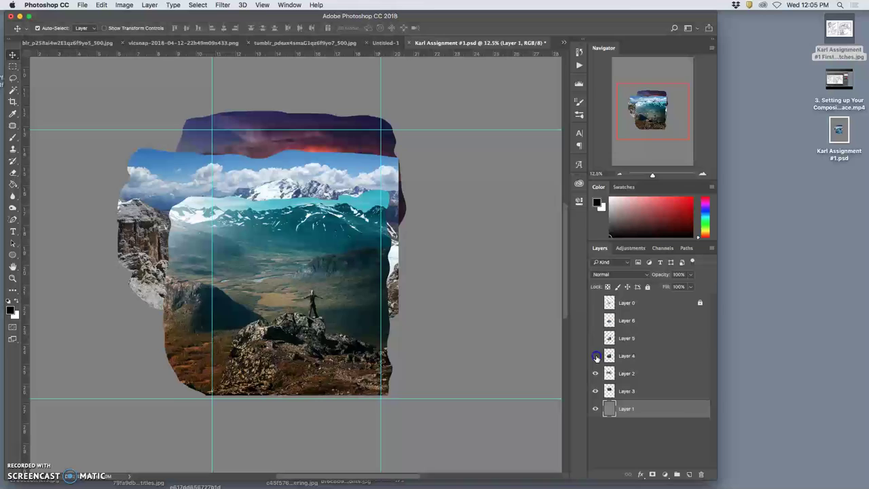
left_click(596, 356)
left_click(596, 374)
left_click(596, 374)
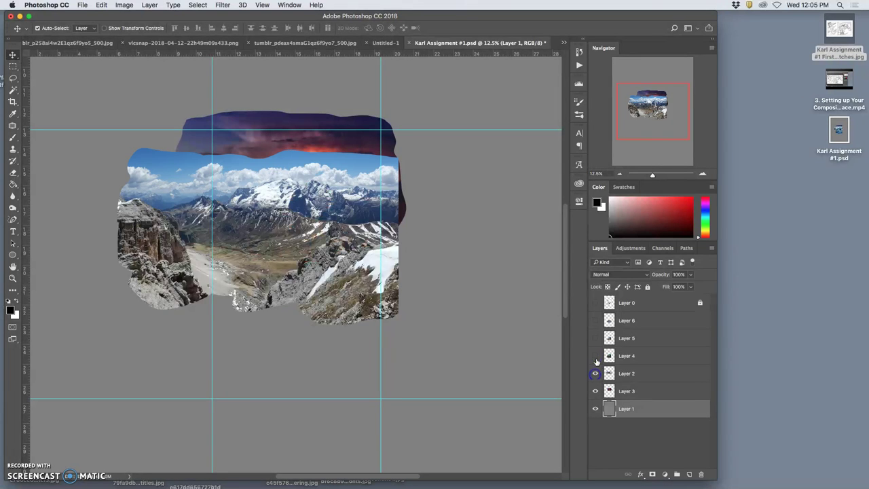
left_click(595, 356)
left_click(596, 338)
left_click(596, 320)
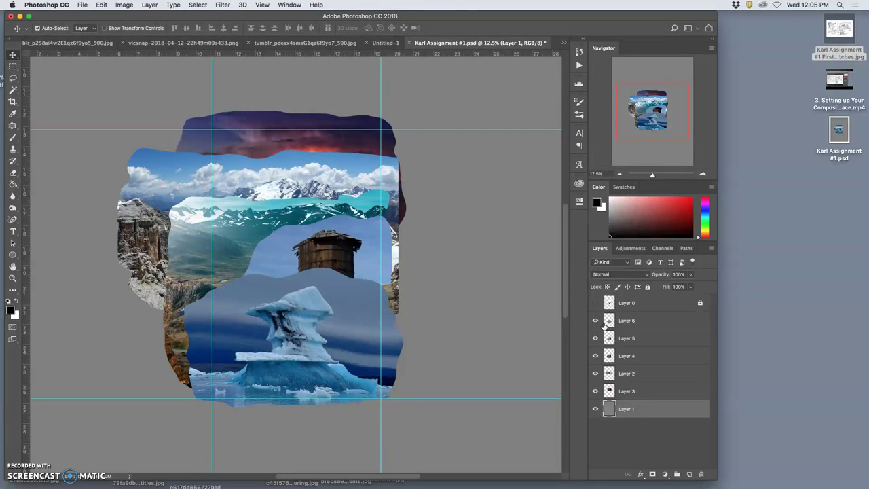
Step: Hide Layers 6 through 2 together, then show Layer 2's mountain over the storm sky
left_click_drag(600, 327, 595, 375)
left_click(597, 376)
left_click(596, 375)
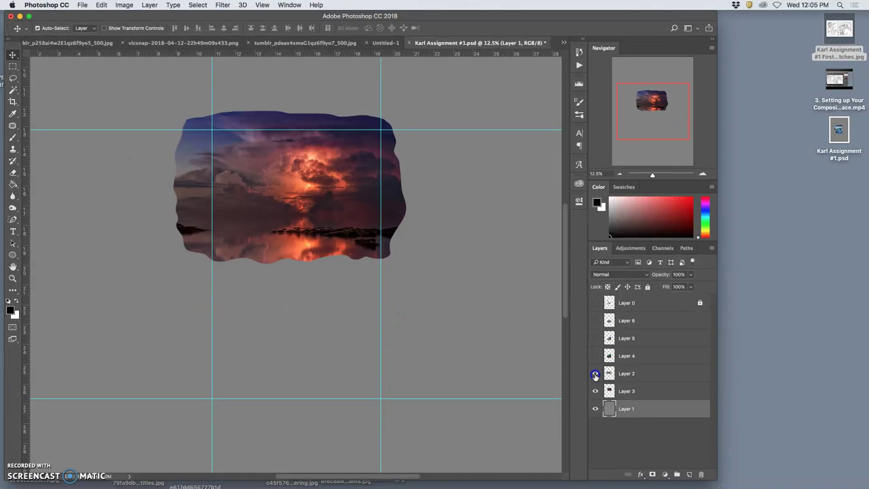
left_click(595, 374)
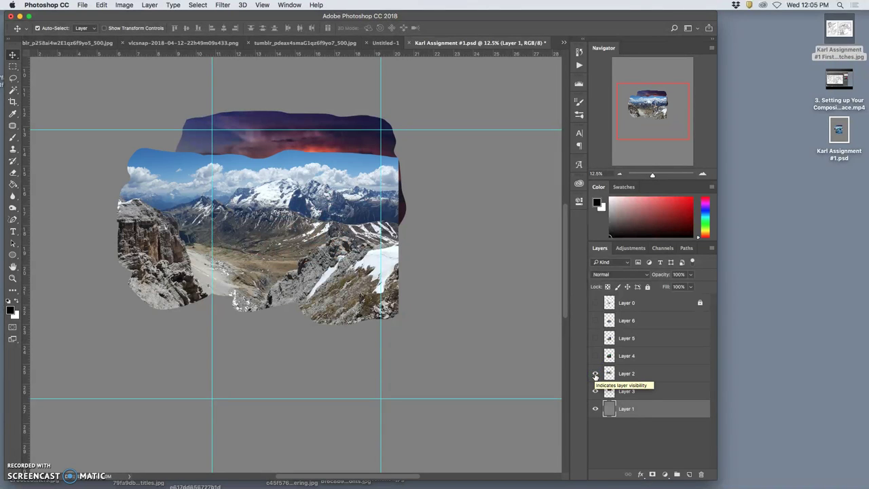
Step: Zoom in on the canvas and make Layer 2, the mountain, the active layer
key("super+plus")
key("super+plus")
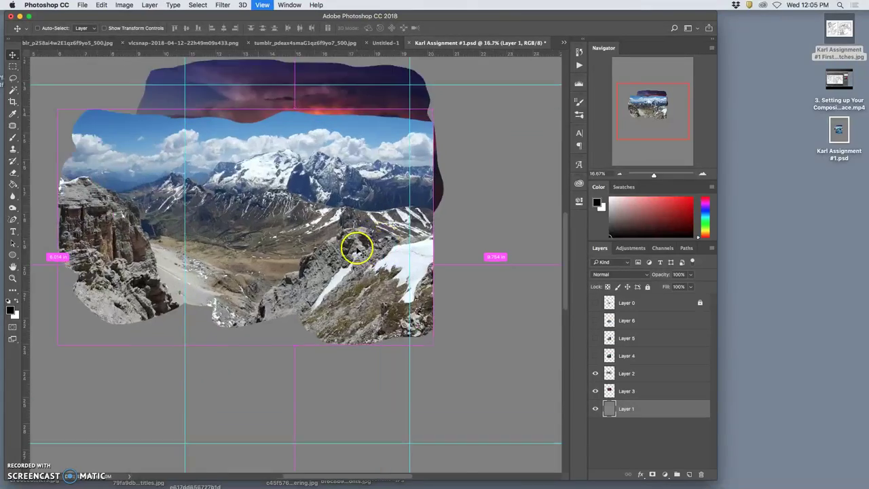
scroll(291, 216, "up", 5)
scroll(292, 218, "down", 5)
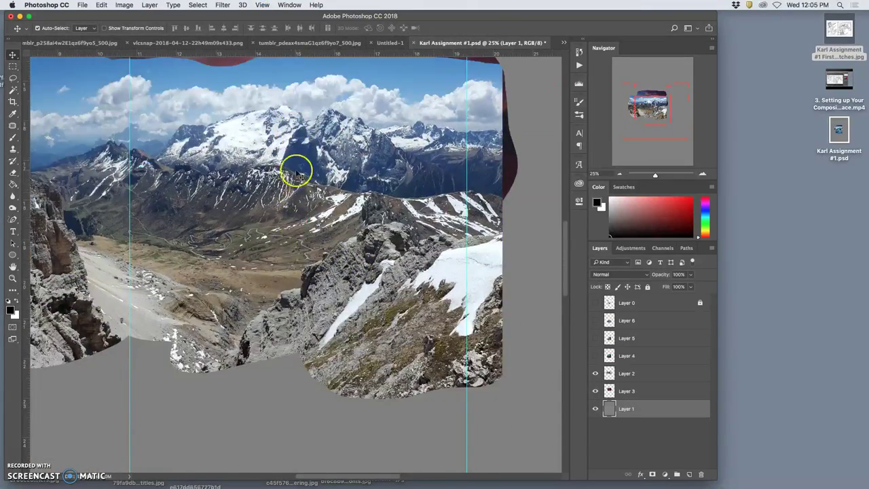
scroll(292, 185, "up", 3)
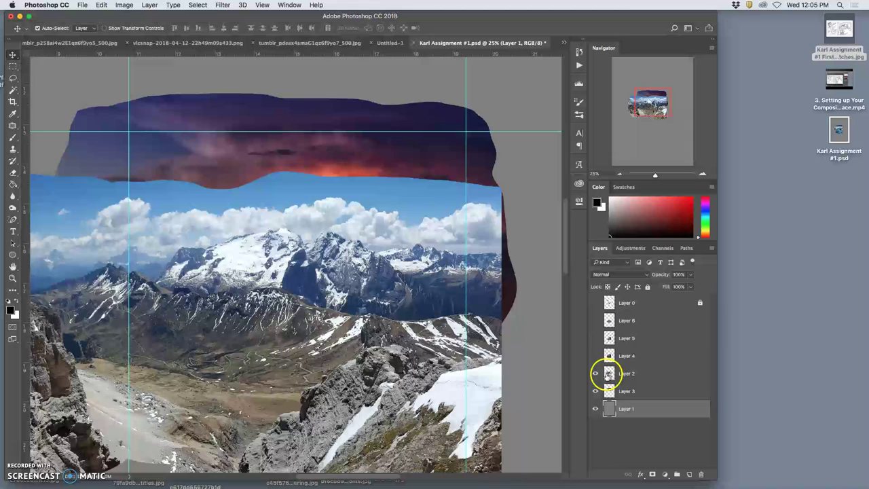
left_click(595, 373)
left_click(596, 373)
left_click(638, 374)
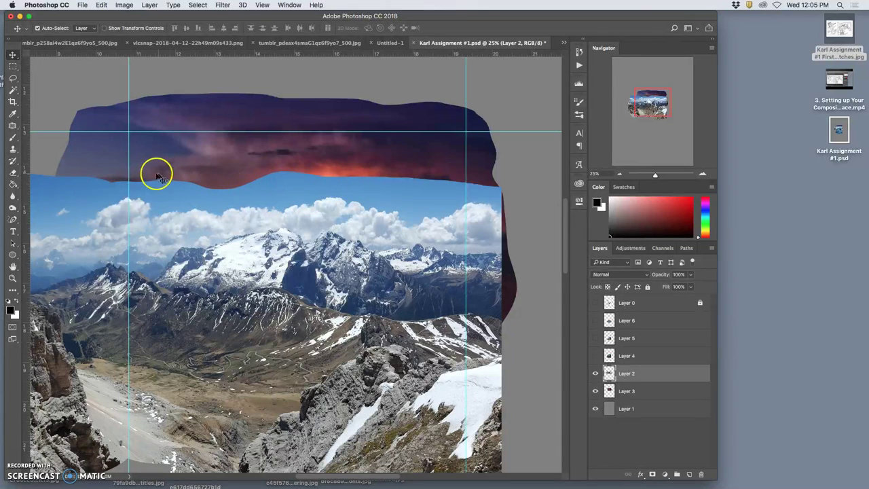
Step: Open 'Karl Assignment #1 First Sketches.jpg' in Preview at the upper right beside Photoshop
left_click(835, 33)
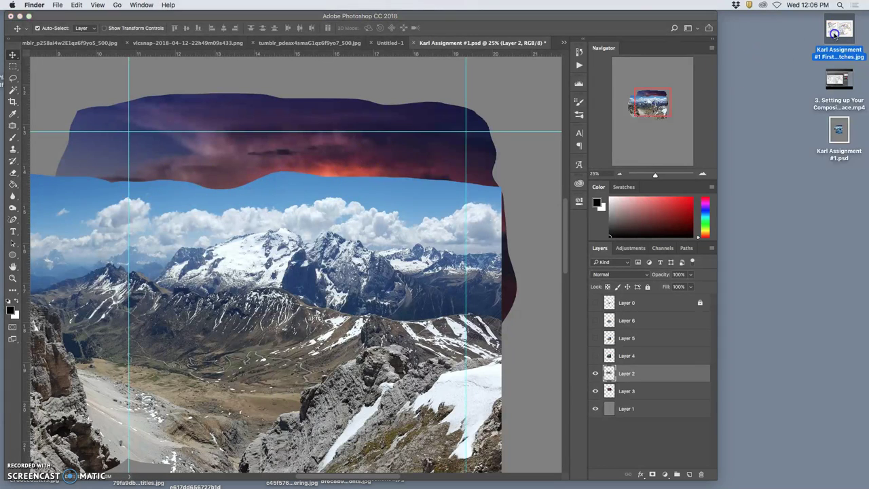
double_click(835, 35)
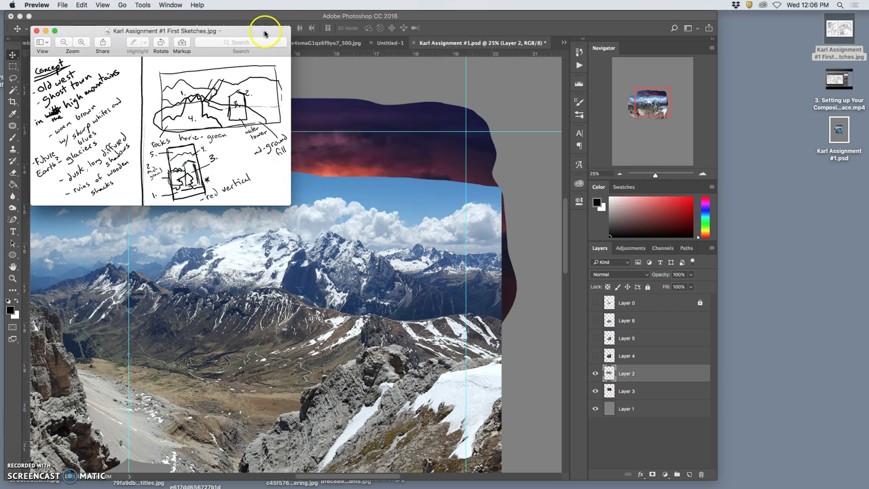
mouse_move(265, 34)
left_mouse_down()
mouse_move(868, 18)
mouse_move(841, 4)
left_mouse_up()
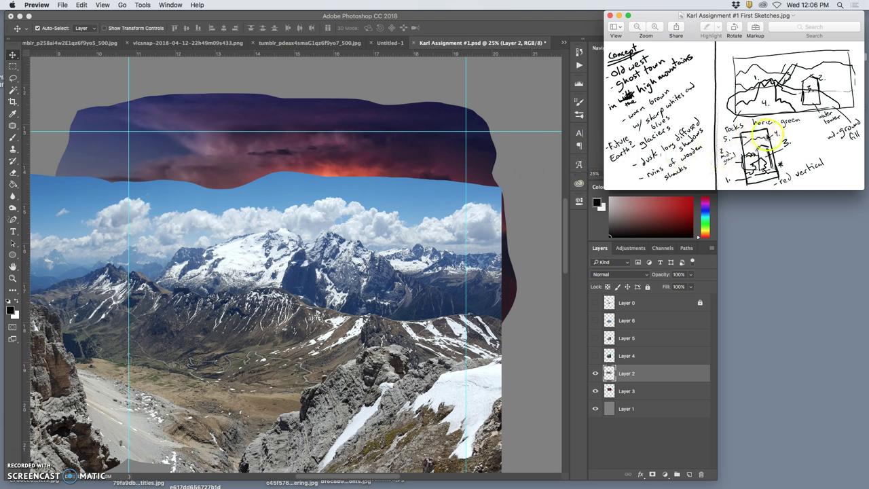
left_click(479, 209)
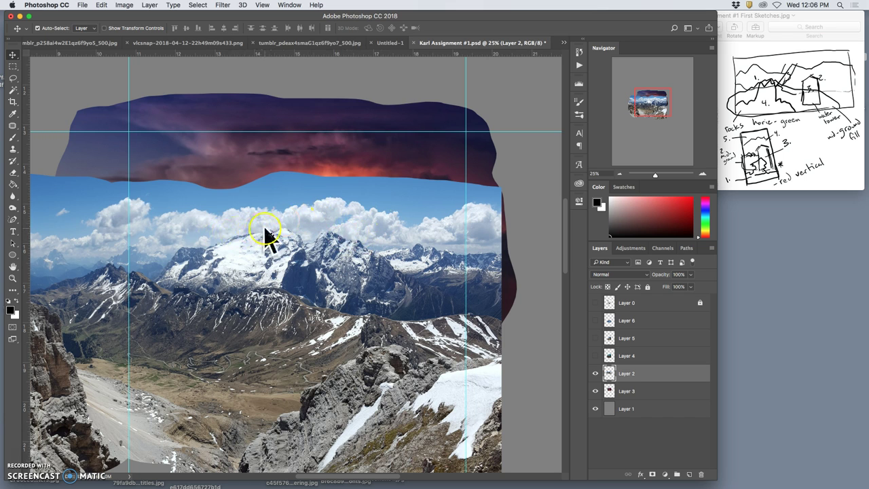
Step: Lasso the sky above the snowy peak's skyline and zoom in on the ridge edge
left_click(13, 78)
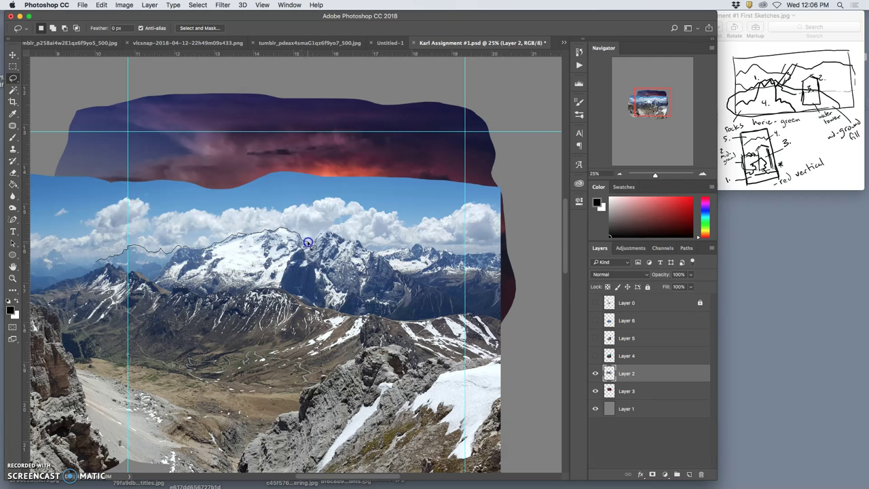
left_click_drag(263, 152, 88, 194)
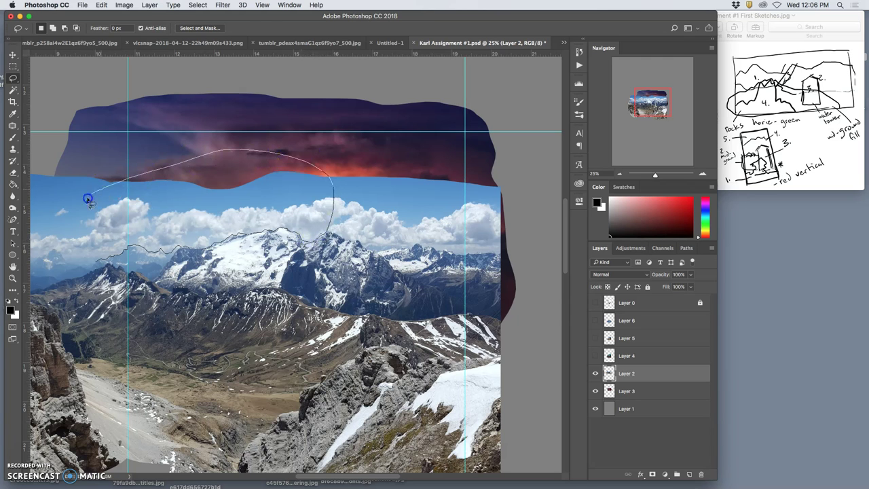
key("super+plus")
key("super+plus")
key("super+plus")
key("super+plus")
key("super+plus")
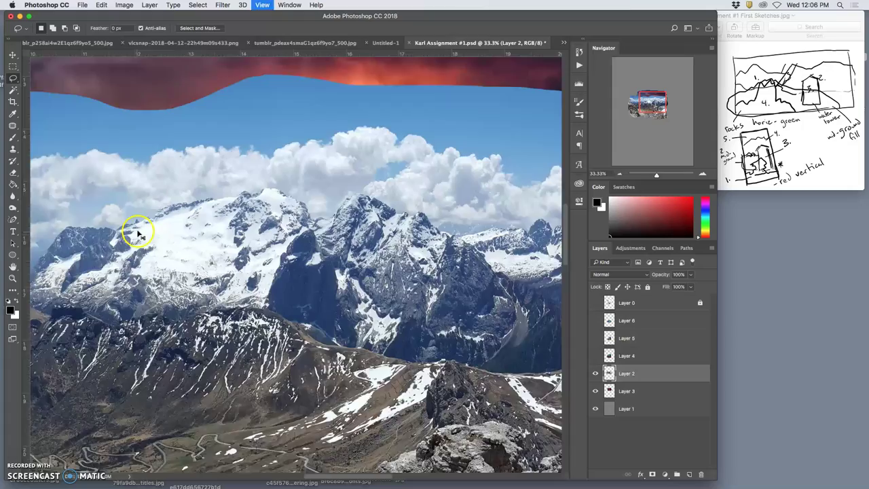
scroll(136, 213, "up", 1)
key("super+plus")
key("super+plus")
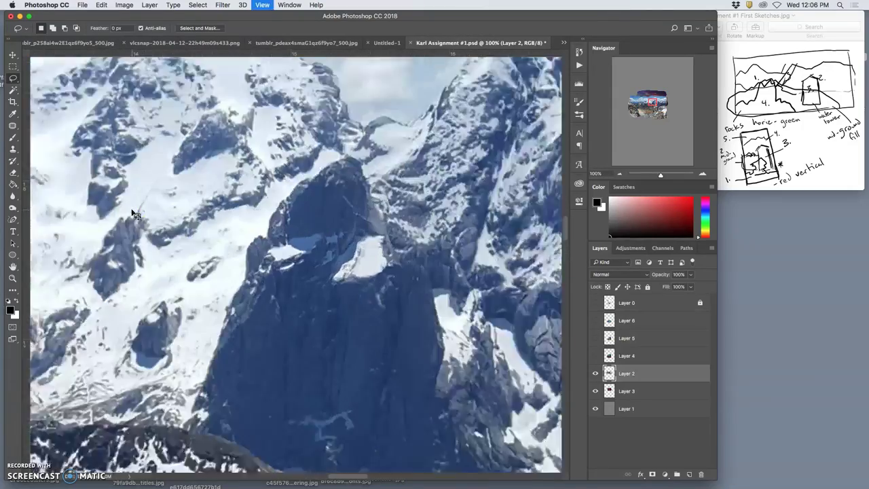
scroll(133, 213, "up", 5)
scroll(134, 214, "left", 5)
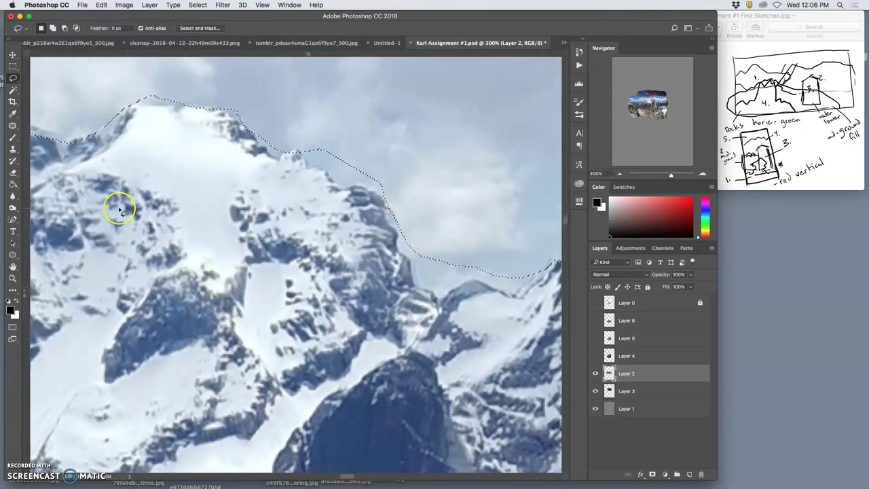
scroll(88, 161, "left", 5)
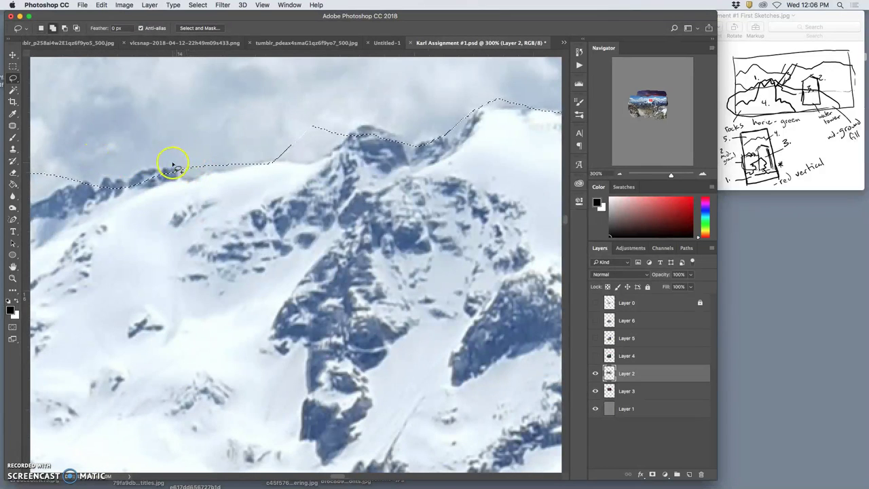
Step: Refine the ridge selection by adding and Alt-subtracting areas, then zoom out to 33.3%
left_click_drag(102, 184, 101, 185)
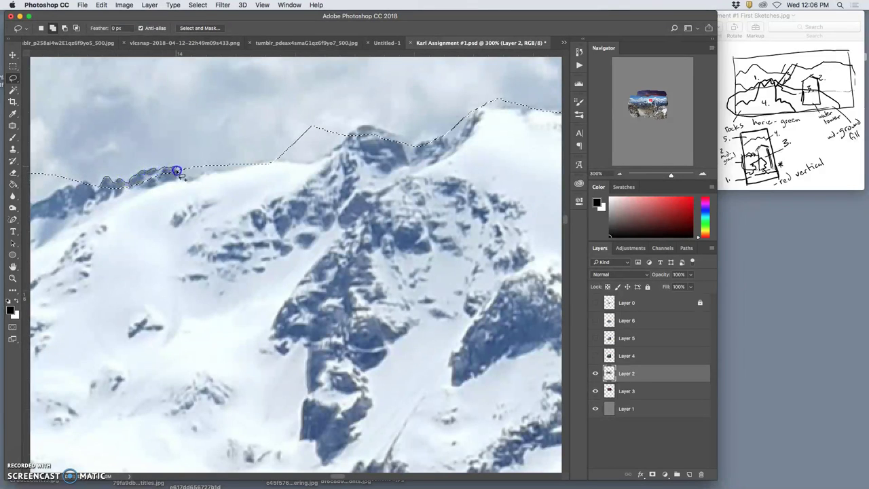
left_click_drag(186, 178, 201, 172)
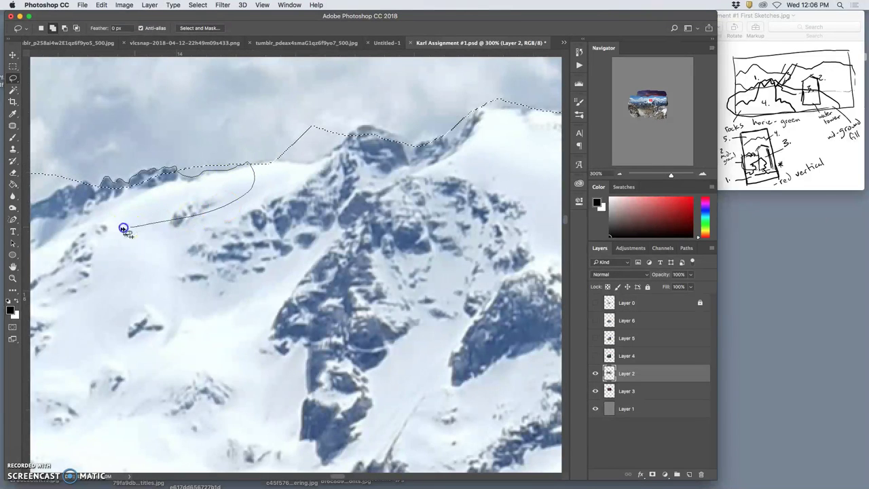
left_click_drag(92, 198, 102, 211)
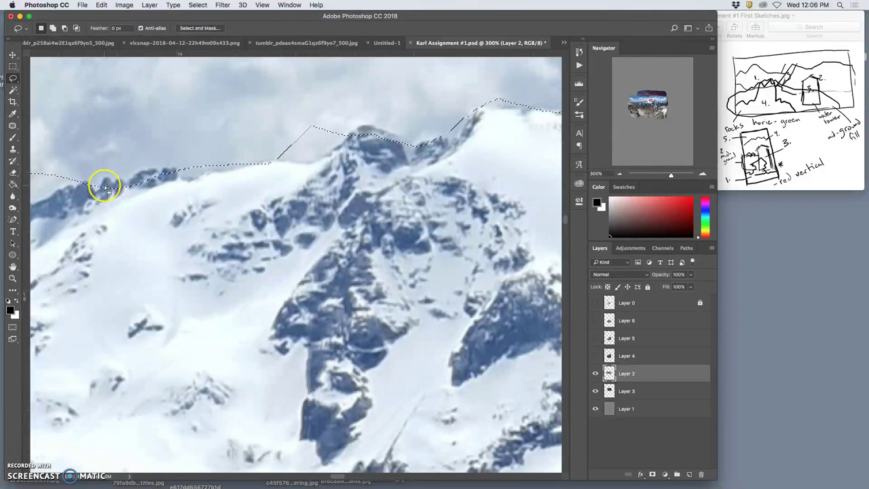
key("alt")
left_click_drag(102, 193, 135, 173)
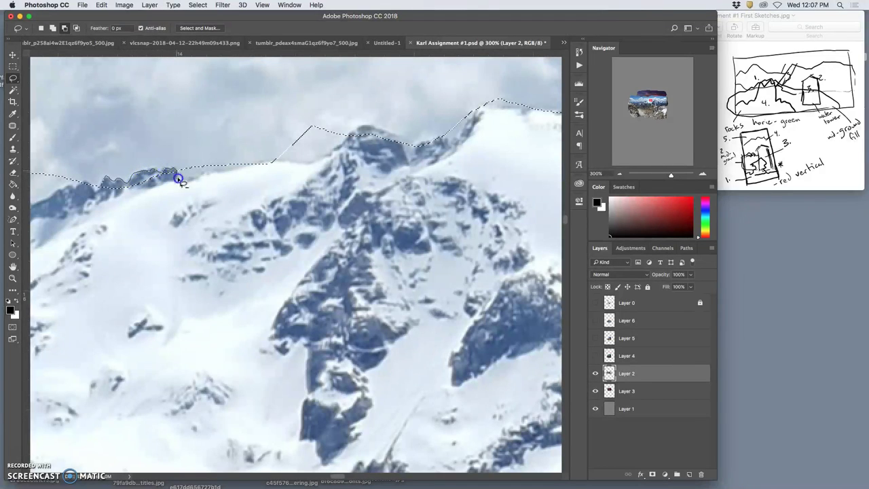
left_click_drag(88, 201, 89, 202)
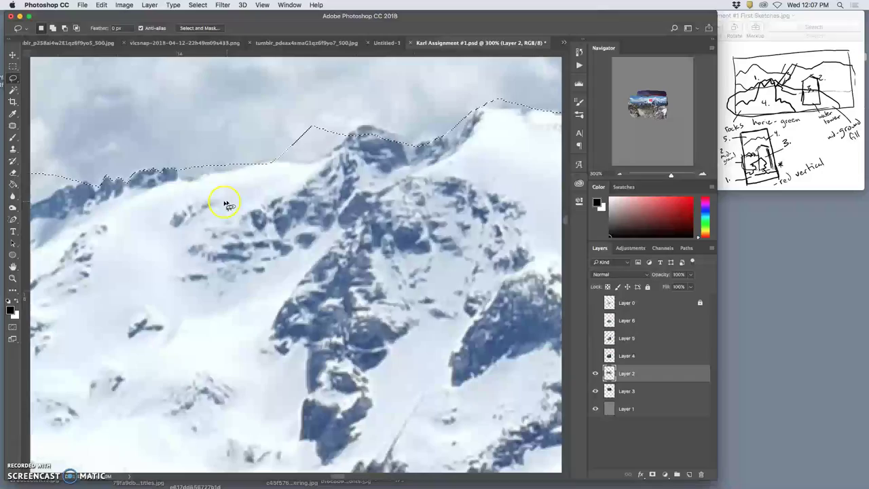
key("super+minus")
key("super+minus")
key("super+minus")
key("super+minus")
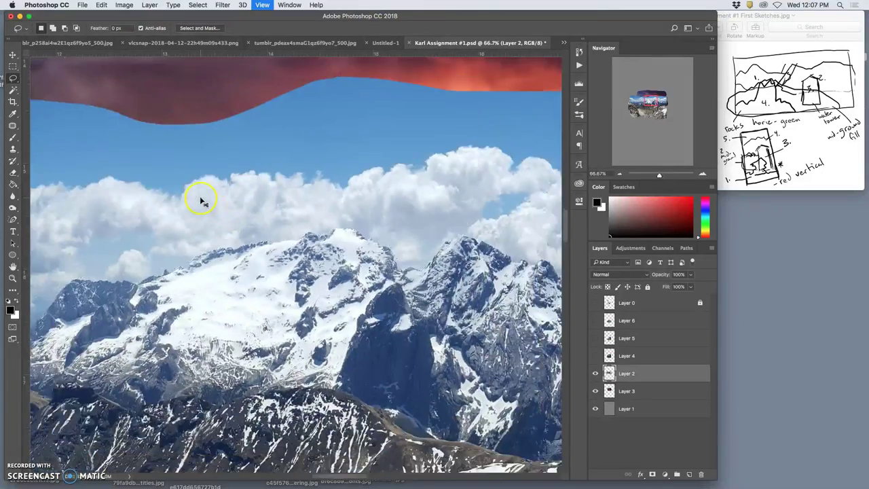
key("super+minus")
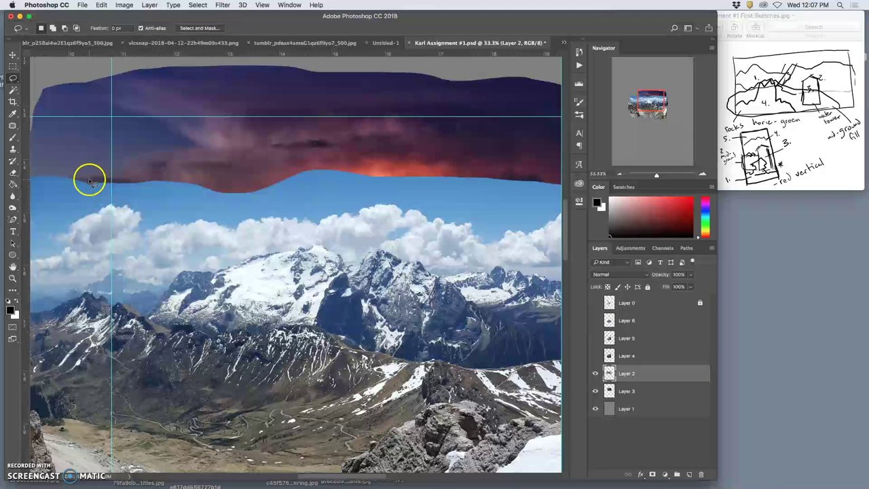
Step: Choose the Eraser with a Soft Round Pressure Size brush at 444 px and 0% hardness
left_click(13, 172)
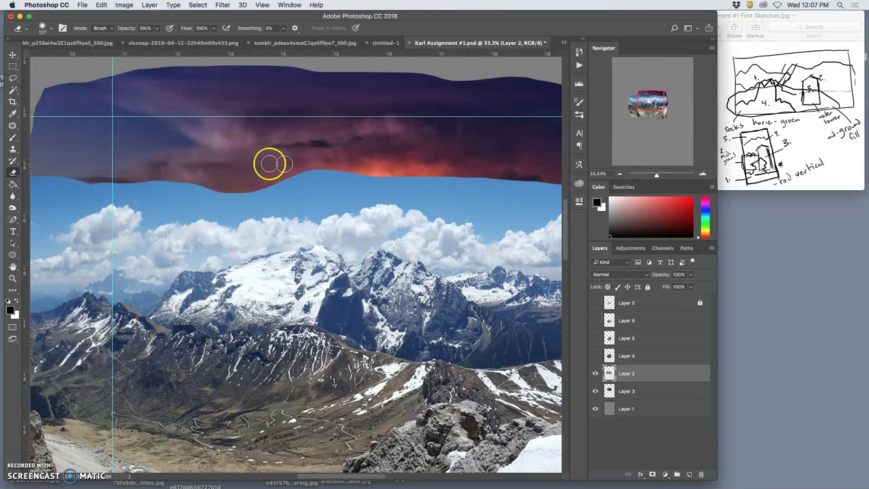
left_click(54, 31)
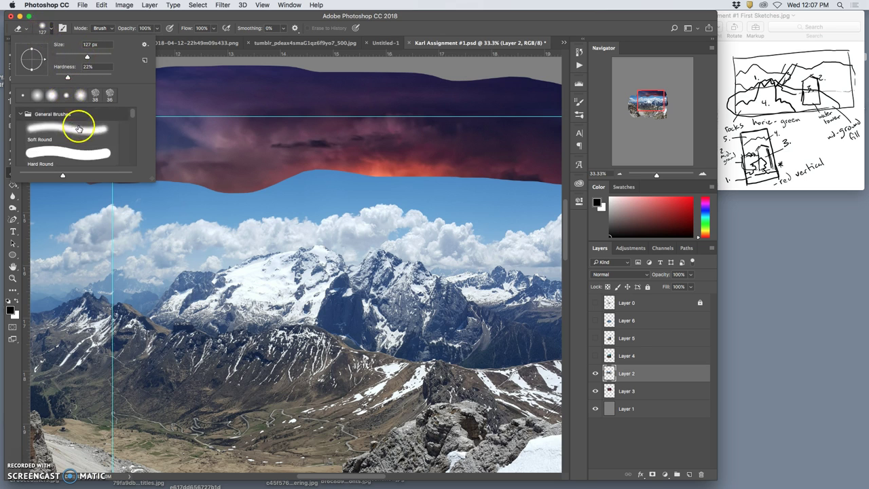
scroll(74, 125, "up", 3)
scroll(80, 131, "down", 3)
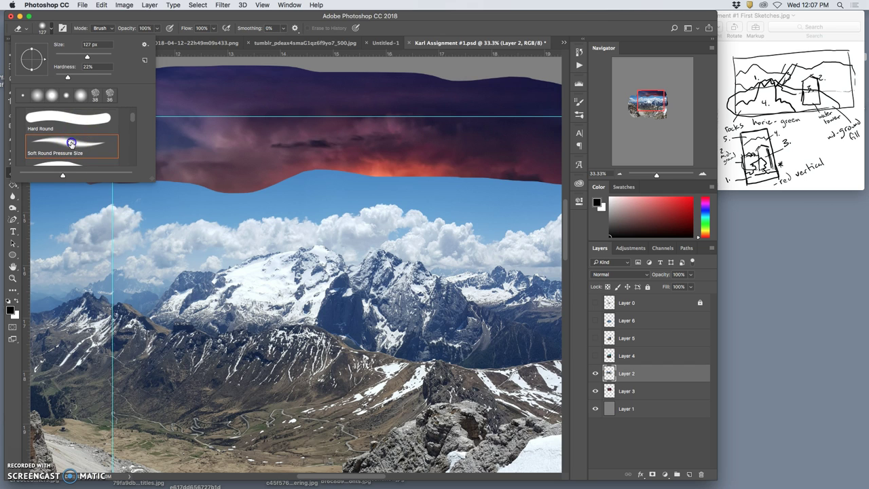
left_click(55, 78)
left_click(84, 146)
Step: Softly erase Layer 2's upper blue sky so the storm clouds show through
left_click(282, 143)
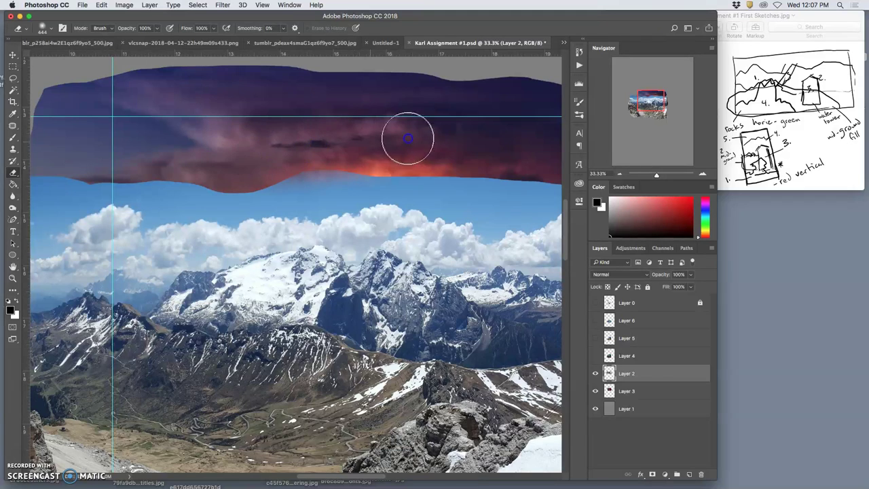
mouse_move(272, 160)
left_mouse_down()
mouse_move(167, 168)
mouse_move(317, 158)
left_mouse_up()
mouse_move(187, 163)
left_mouse_down()
mouse_move(126, 165)
mouse_move(361, 165)
mouse_move(388, 152)
mouse_move(447, 164)
mouse_move(458, 151)
mouse_move(454, 163)
mouse_move(534, 181)
mouse_move(455, 165)
left_mouse_up()
scroll(455, 165, "right", 5)
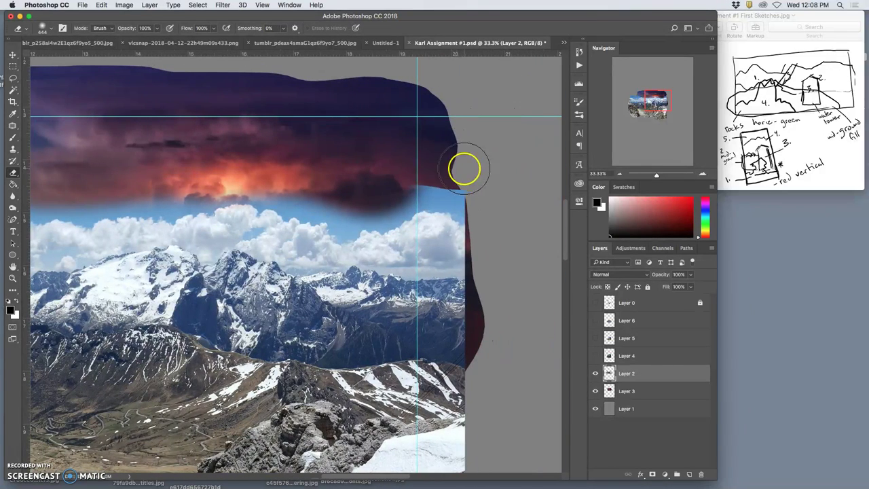
mouse_move(397, 177)
left_mouse_down()
mouse_move(442, 165)
mouse_move(481, 184)
mouse_move(458, 176)
mouse_move(404, 194)
mouse_move(330, 194)
mouse_move(229, 172)
mouse_move(152, 186)
mouse_move(86, 184)
mouse_move(120, 178)
left_mouse_up()
scroll(126, 178, "up", 2)
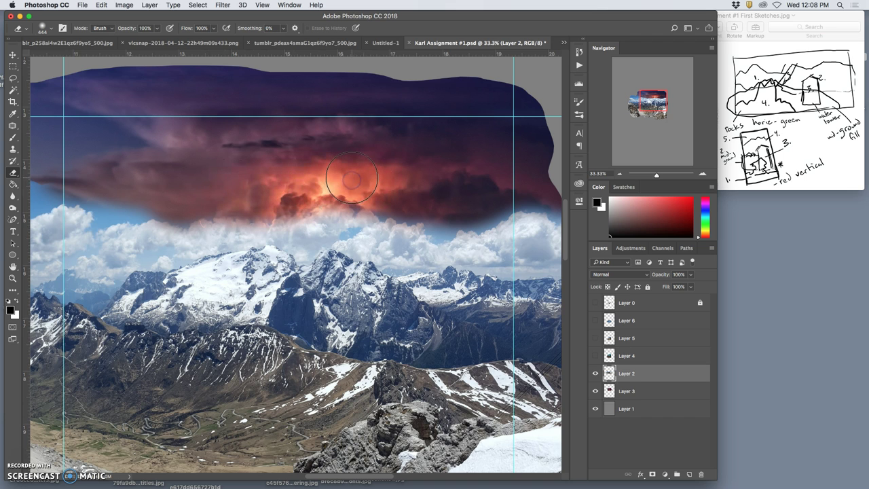
left_click(340, 174)
scroll(338, 171, "left", 8)
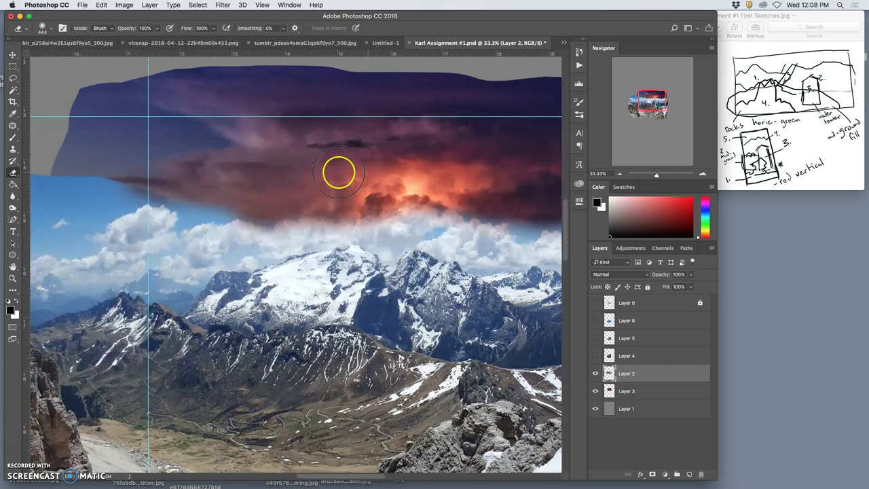
mouse_move(283, 195)
left_mouse_down()
mouse_move(217, 183)
mouse_move(252, 184)
mouse_move(258, 196)
mouse_move(287, 188)
mouse_move(368, 199)
mouse_move(412, 189)
mouse_move(392, 184)
mouse_move(313, 184)
mouse_move(261, 198)
mouse_move(313, 183)
mouse_move(381, 189)
mouse_move(419, 199)
mouse_move(438, 217)
mouse_move(398, 200)
mouse_move(449, 193)
mouse_move(483, 203)
mouse_move(492, 194)
mouse_move(320, 188)
mouse_move(354, 221)
mouse_move(408, 228)
mouse_move(326, 218)
left_mouse_up()
scroll(393, 185, "right", 5)
scroll(340, 204, "left", 6)
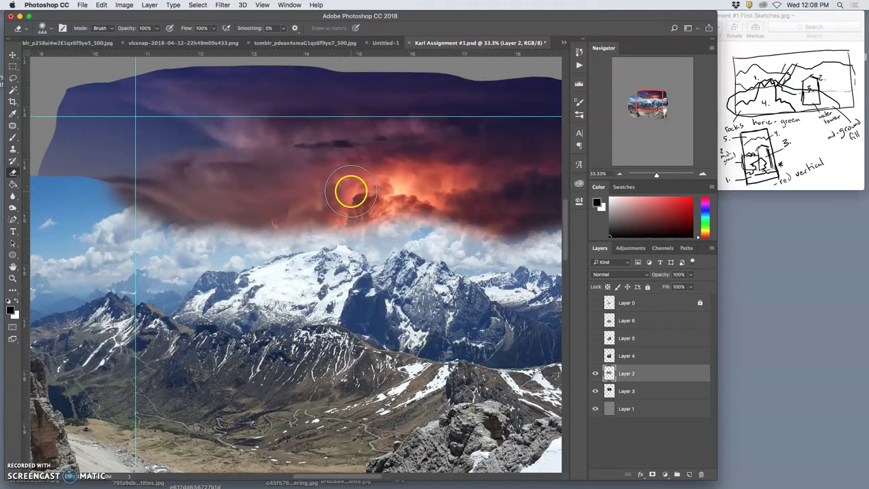
Step: Open the History panel and toggle Layer 2 off and on to compare the blend
key("super+minus")
key("super+minus")
left_click(579, 51)
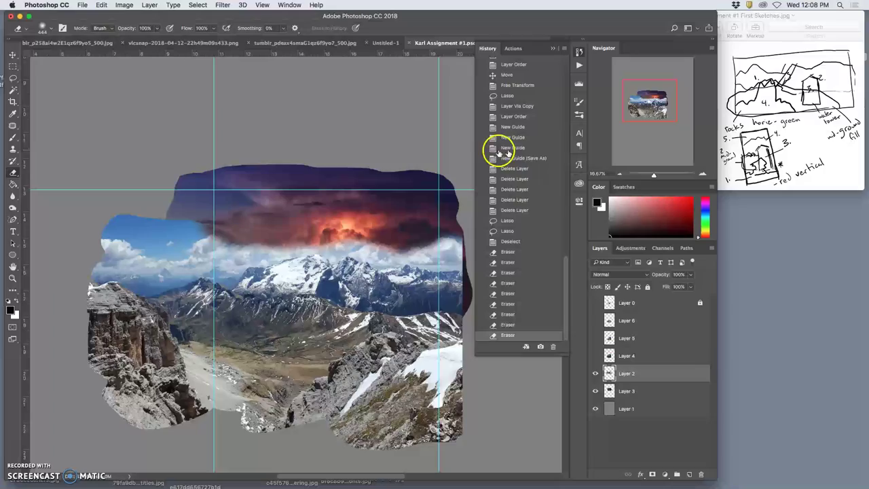
key("super+plus")
key("super+plus")
scroll(413, 138, "right", 8)
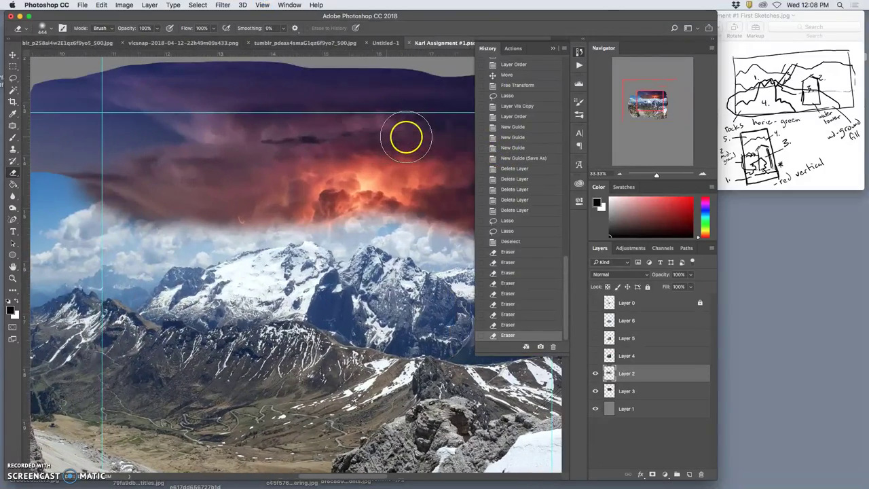
key("super+minus")
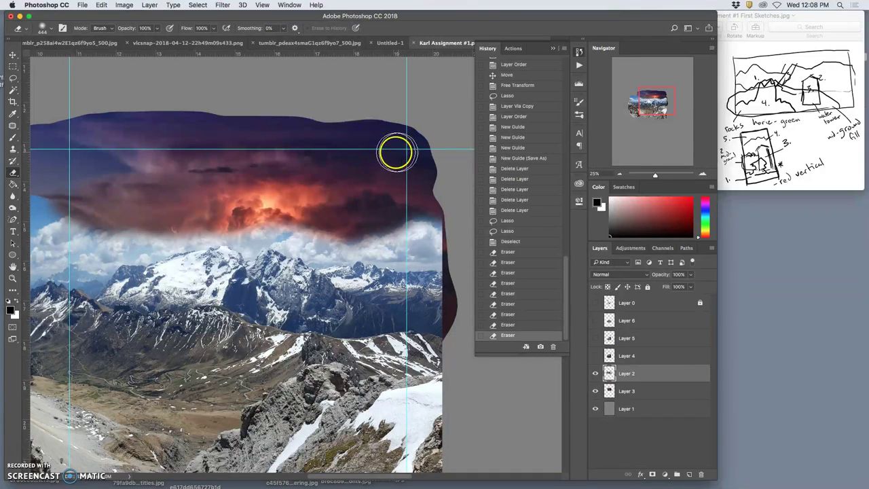
scroll(455, 252, "right", 1)
left_click(595, 373)
left_click(595, 373)
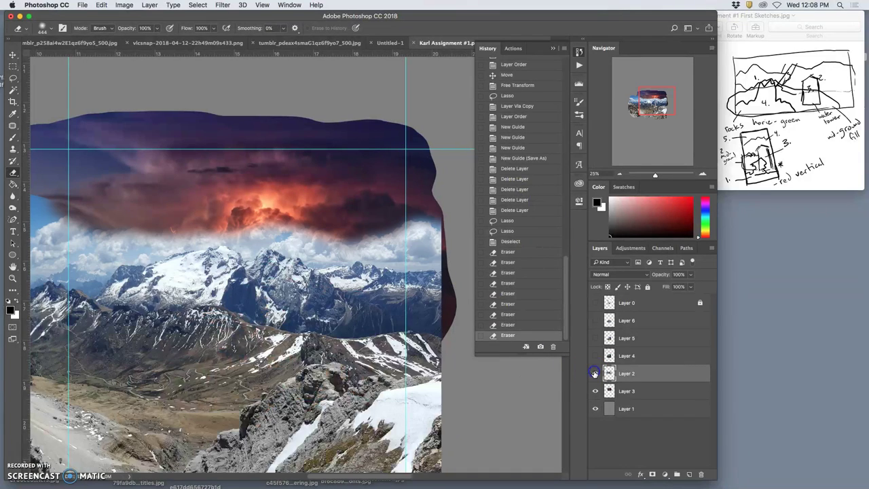
key("super+minus")
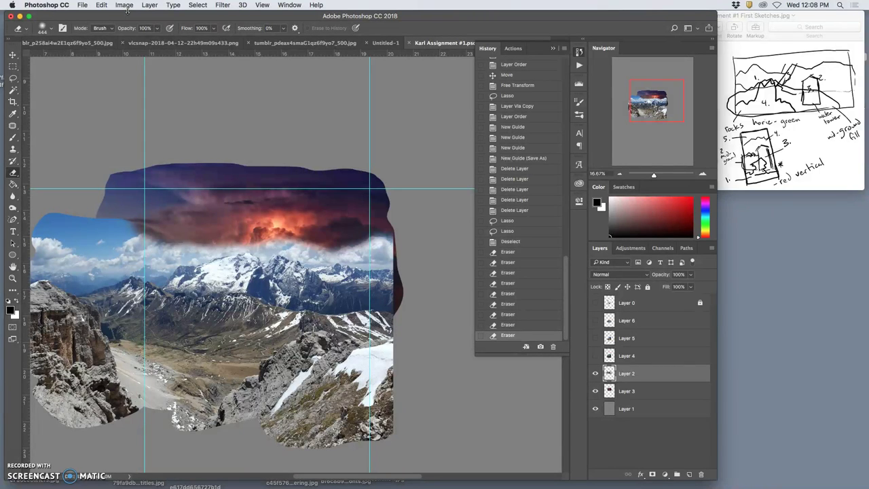
Step: Apply Levels to the mountain layer with midtone 0.76, keeping the 0 and 255 endpoints
left_click(123, 5)
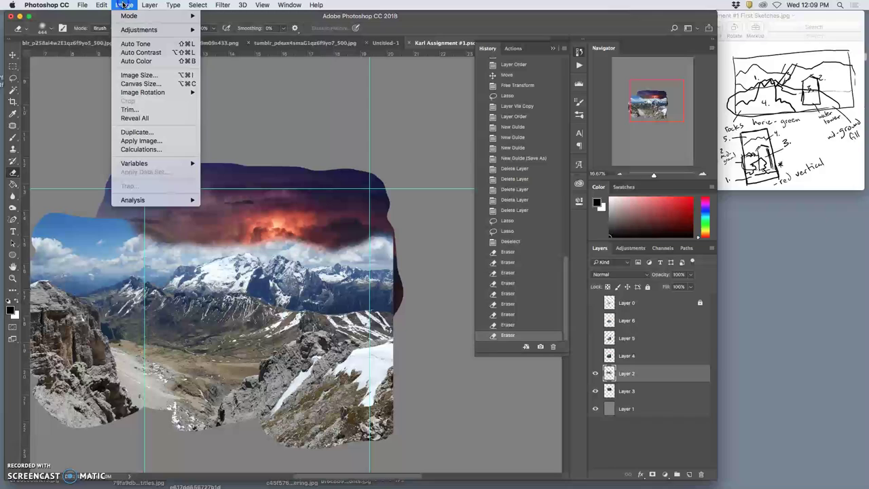
mouse_move(131, 29)
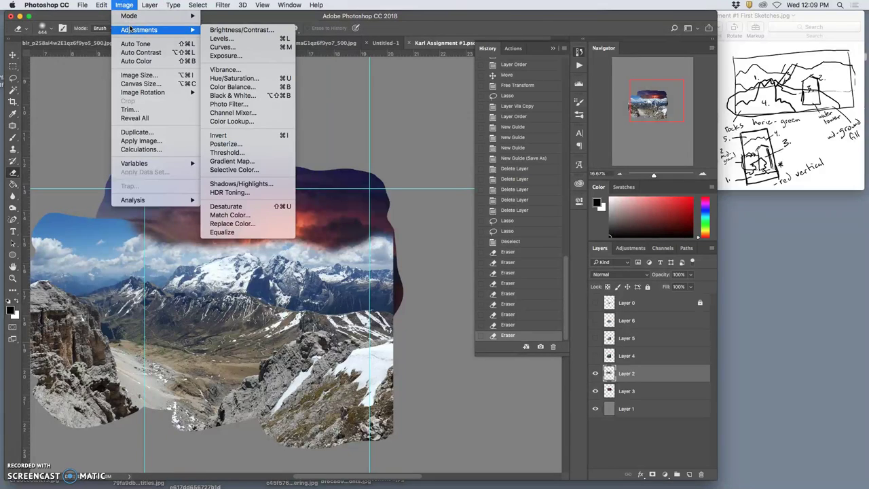
left_click(212, 39)
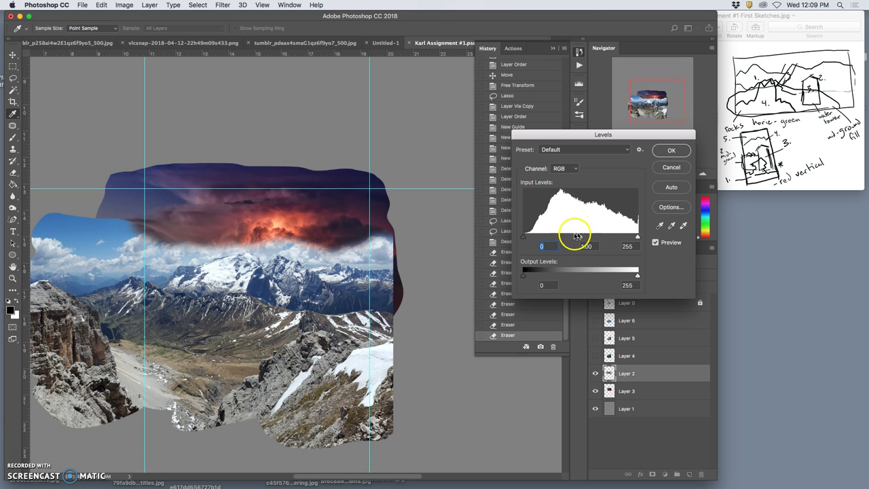
mouse_move(584, 239)
left_mouse_down()
mouse_move(574, 239)
mouse_move(595, 238)
mouse_move(567, 238)
mouse_move(590, 236)
left_mouse_up()
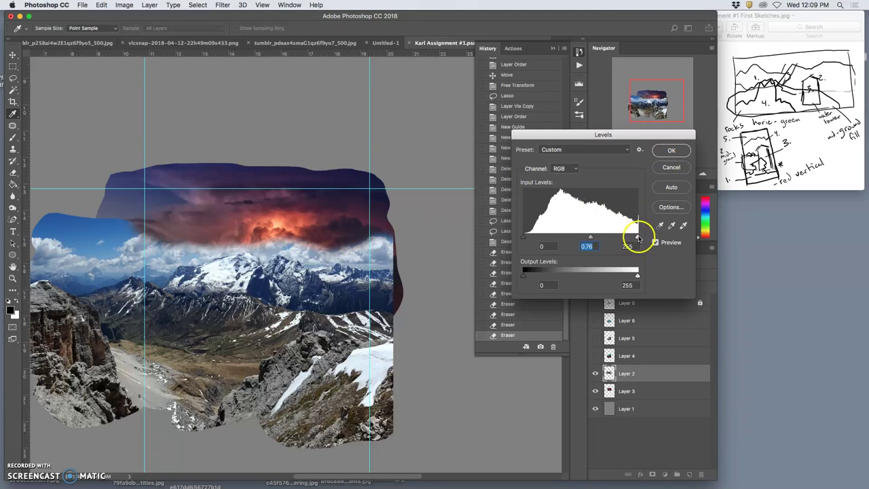
mouse_move(638, 238)
left_mouse_down()
mouse_move(623, 237)
mouse_move(638, 237)
left_mouse_up()
mouse_move(524, 237)
left_mouse_down()
mouse_move(540, 236)
mouse_move(510, 236)
left_mouse_up()
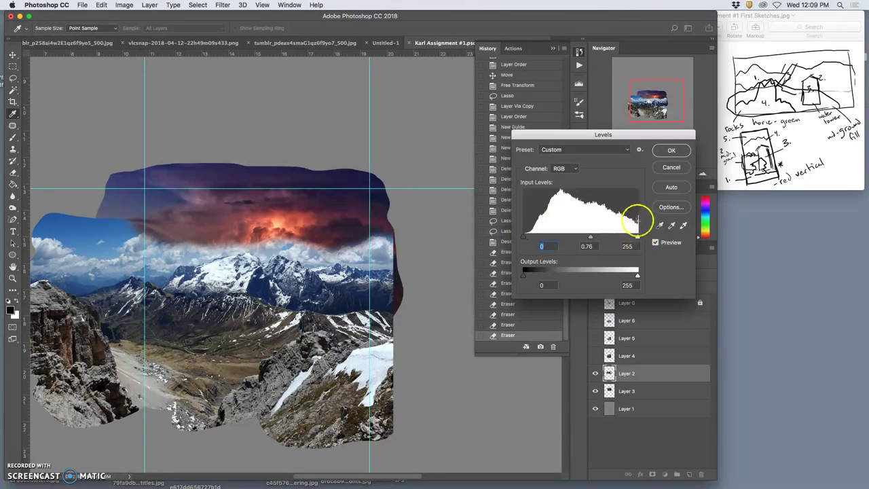
left_click_drag(637, 237, 620, 236)
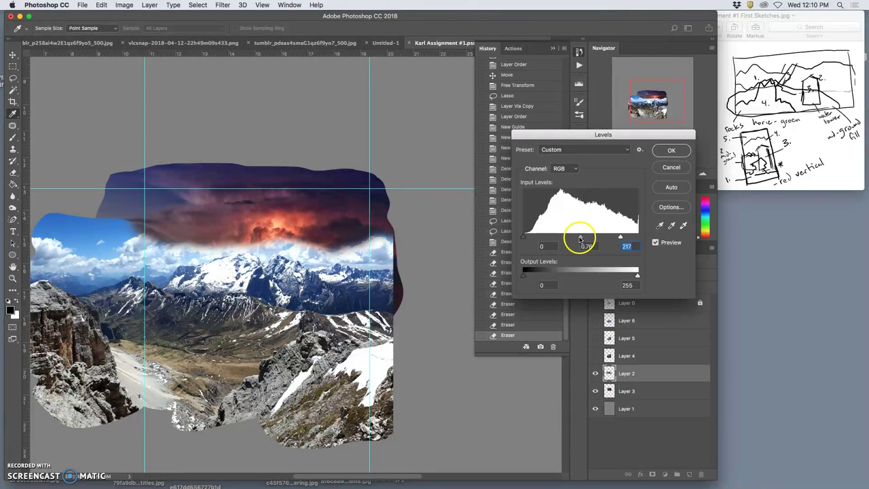
left_click_drag(620, 237, 647, 239)
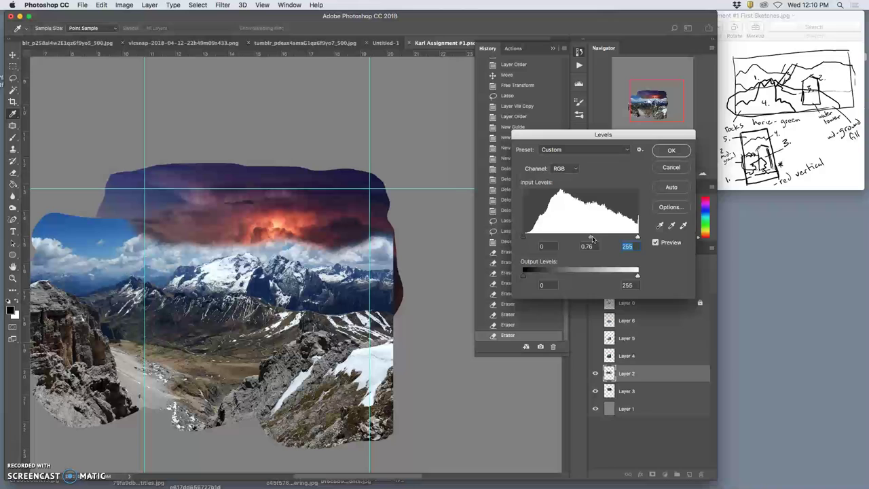
left_click(680, 152)
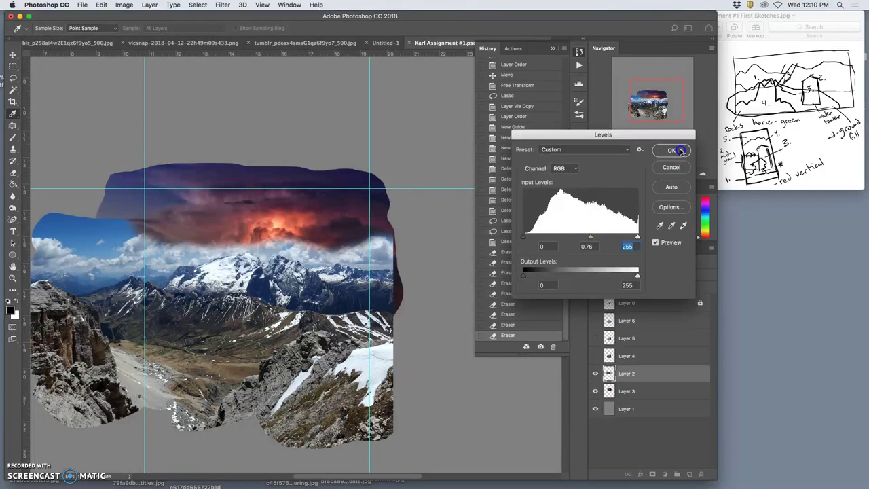
Step: Warm Layer 2's midtones with a Color Balance of +43, -23, -28
left_click(124, 5)
mouse_move(139, 30)
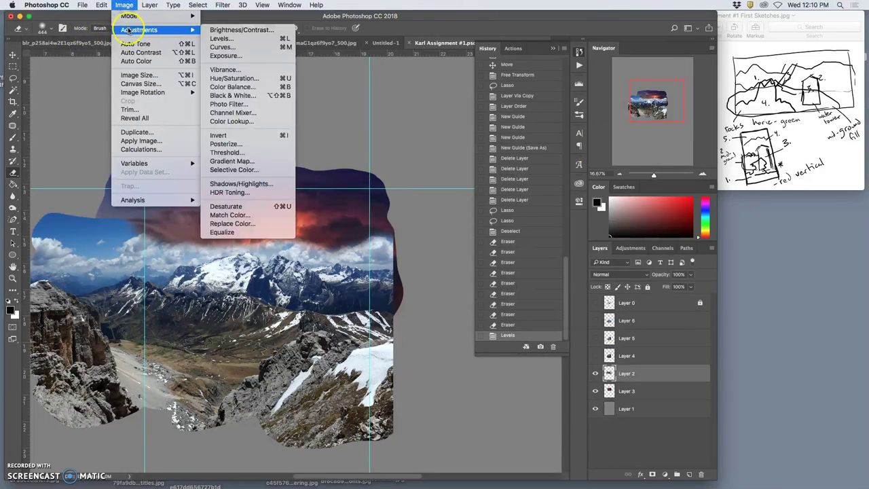
left_click(234, 88)
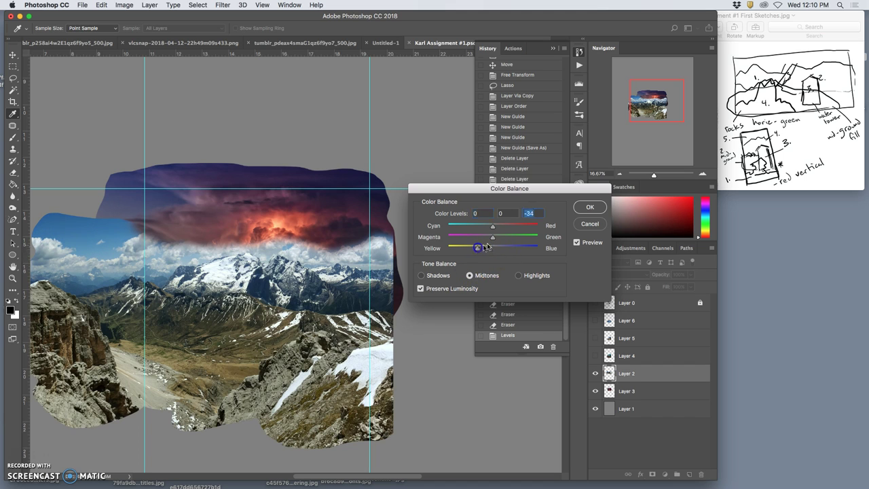
left_click_drag(493, 226, 481, 239)
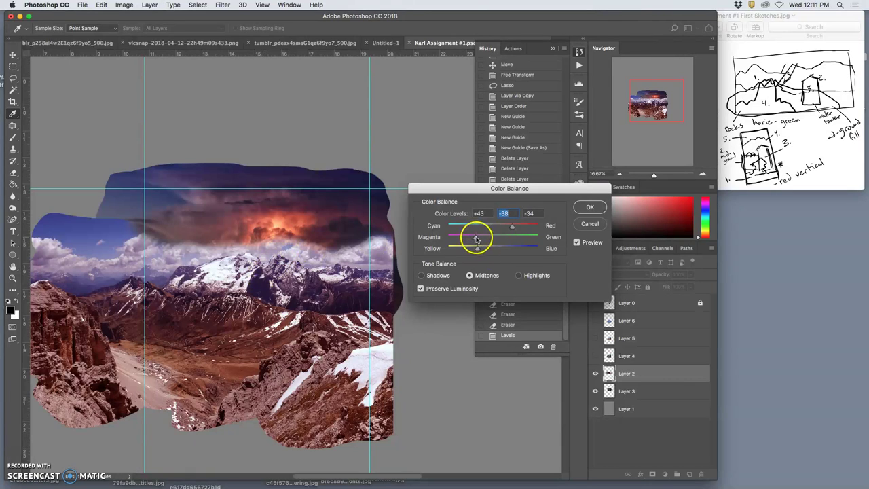
left_click_drag(484, 238, 482, 237)
left_click_drag(481, 248, 481, 249)
left_click(588, 207)
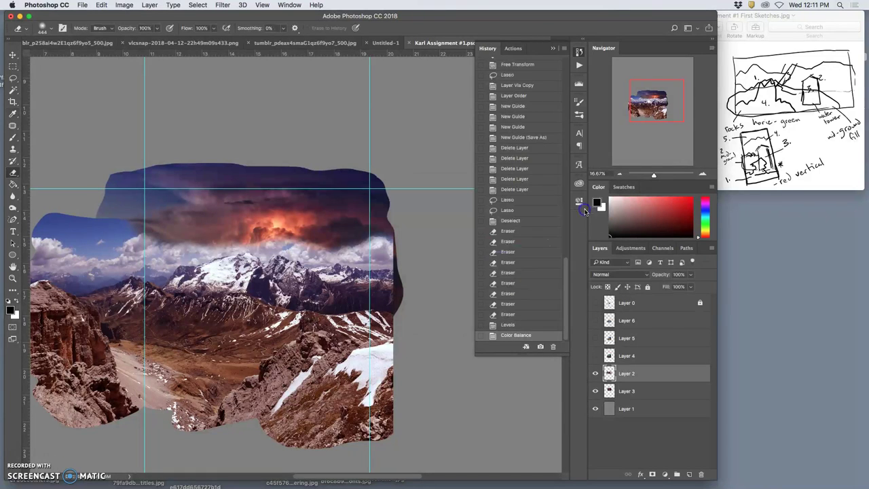
Step: Select Layer 3 and raise the sky's Levels midtone to 1.19
left_click(633, 393)
left_click_drag(633, 393, 562, 350)
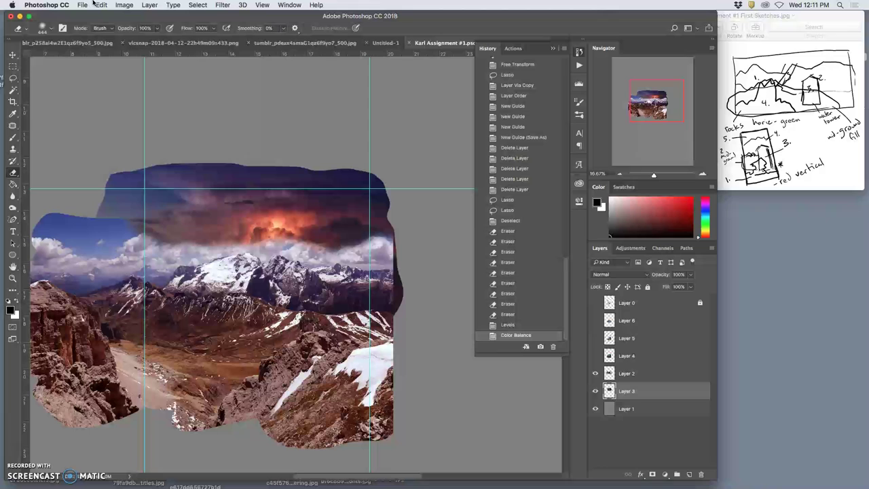
left_click(125, 5)
left_click(234, 39)
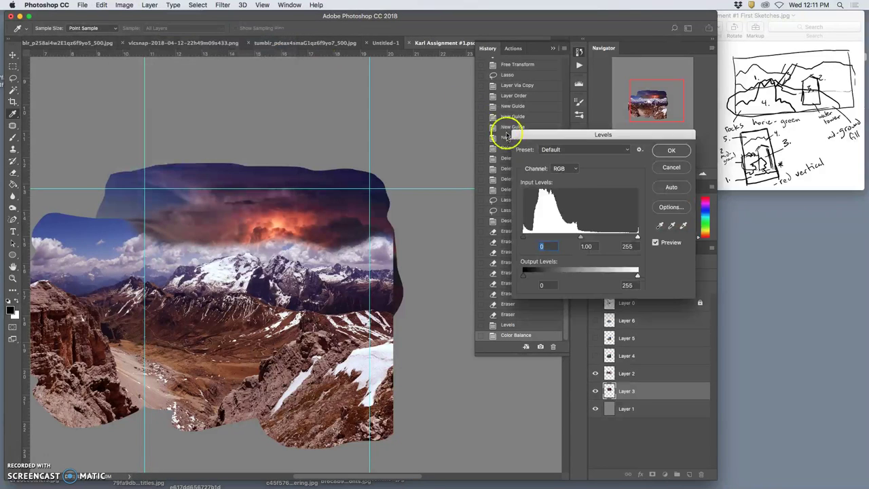
left_click_drag(580, 237, 571, 236)
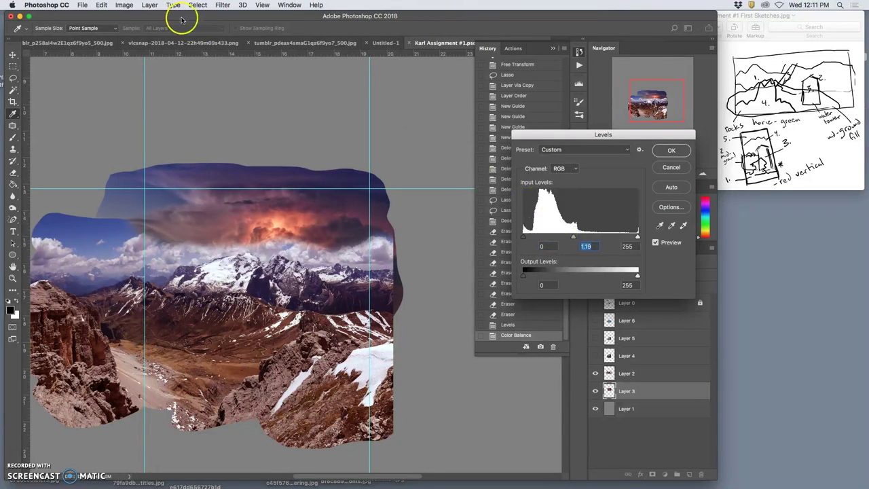
left_click(669, 149)
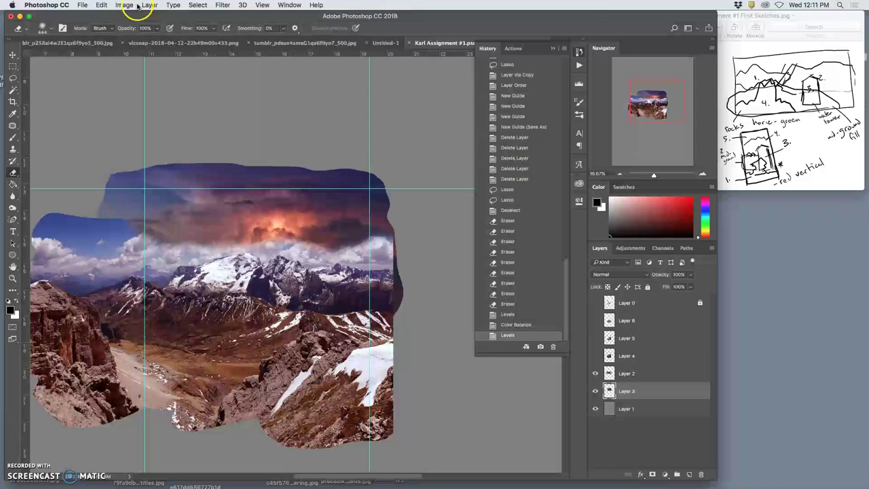
Step: Color-balance the sky's midtones toward green and its highlights to -20, 0, +24
left_click(134, 5)
mouse_move(155, 30)
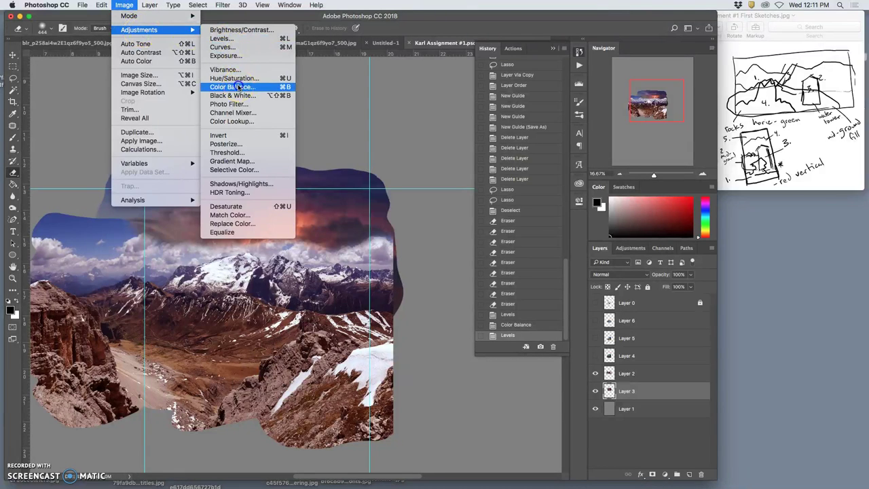
left_click(238, 87)
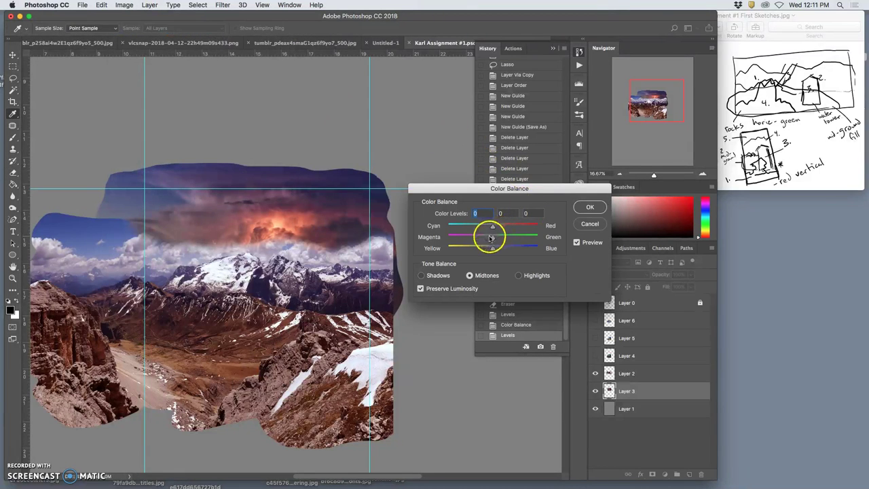
left_click_drag(489, 237, 495, 239)
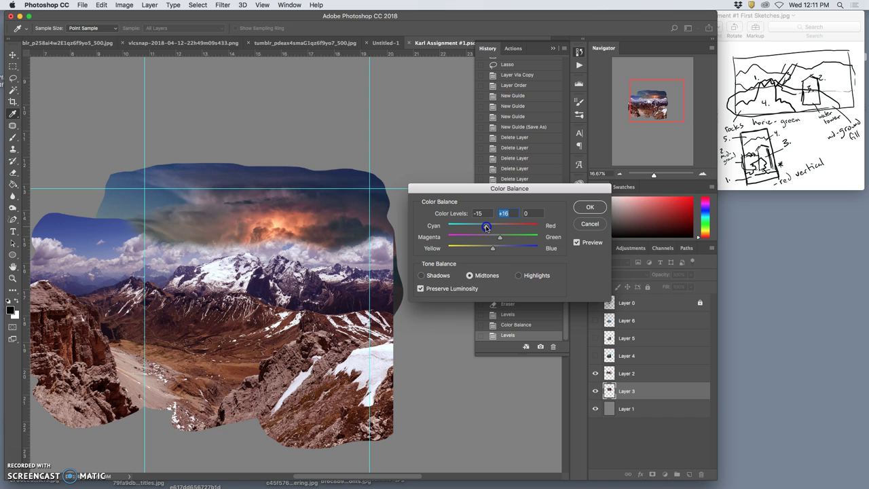
left_click_drag(487, 227, 488, 227)
left_click(519, 275)
left_click_drag(493, 227, 494, 250)
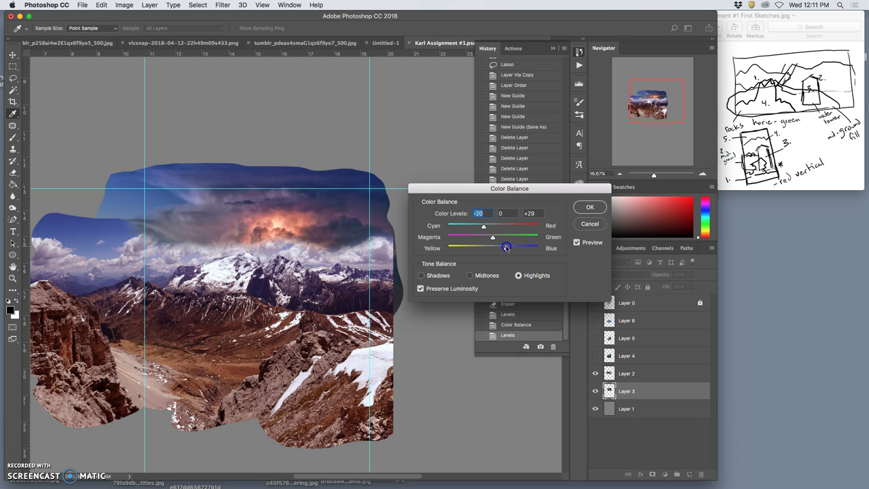
left_click(590, 207)
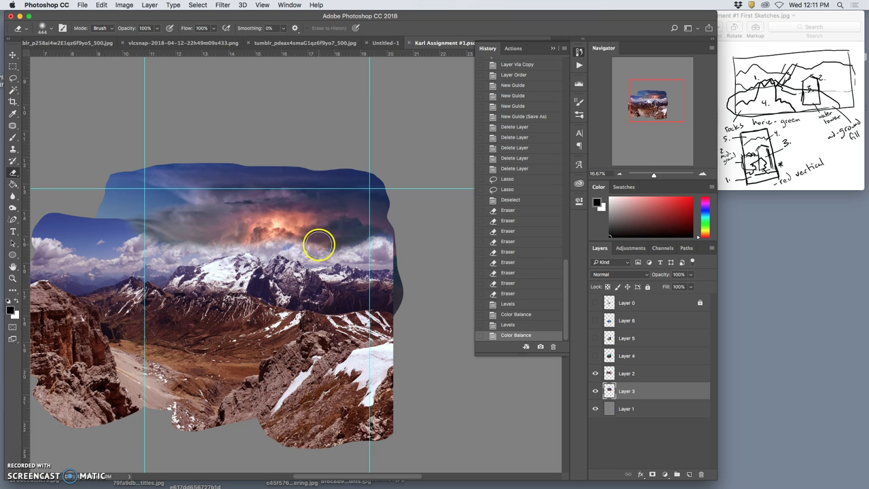
Step: Zoom in, lock the sky layer (Layer 3), and select the mountain layer, Layer 2
key("super+plus")
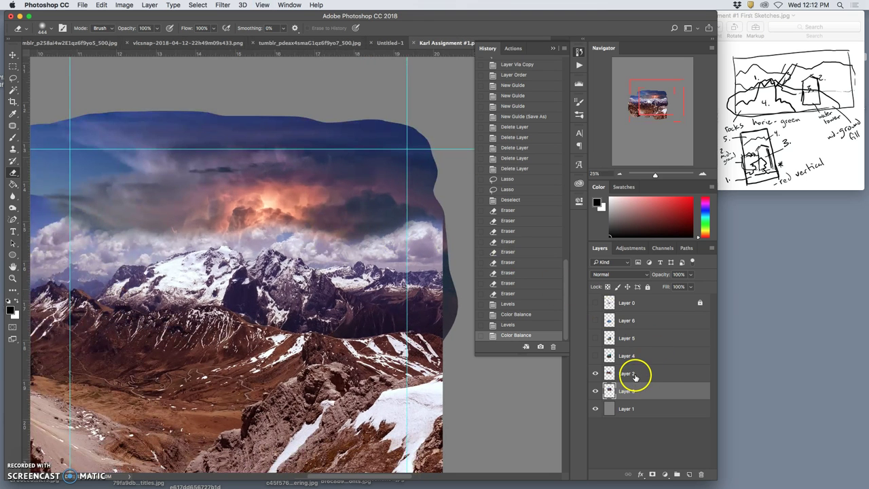
left_click(648, 286)
left_click_drag(607, 386, 593, 397)
left_click(595, 392)
left_click(596, 392)
left_click(598, 377)
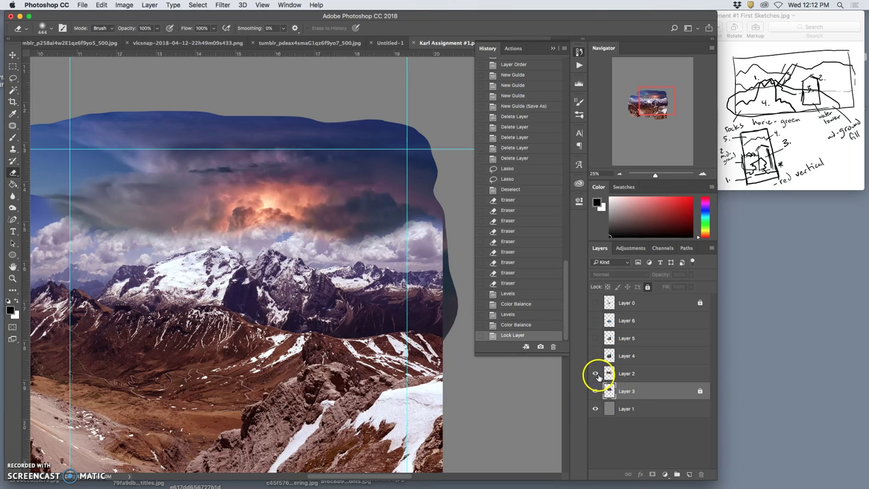
left_click(678, 377)
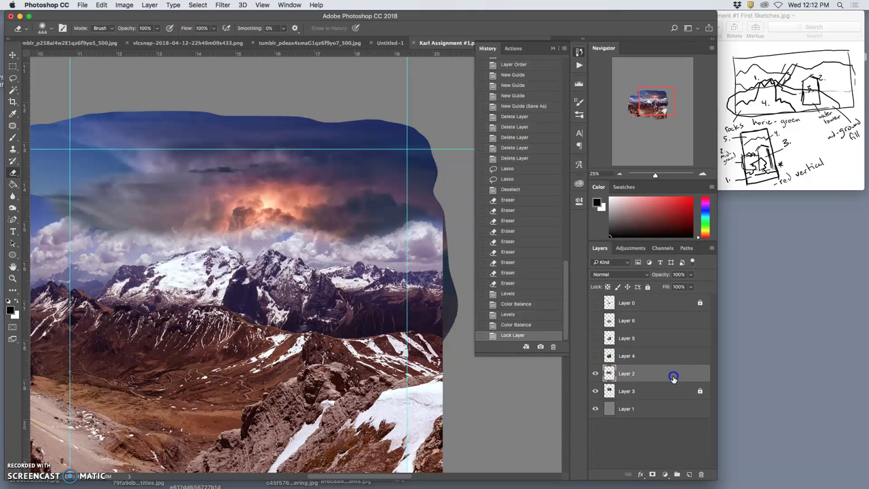
Step: Erase the mountain layer's clouds over the orange glow with soft eraser dabs and a stroke
left_click(263, 214)
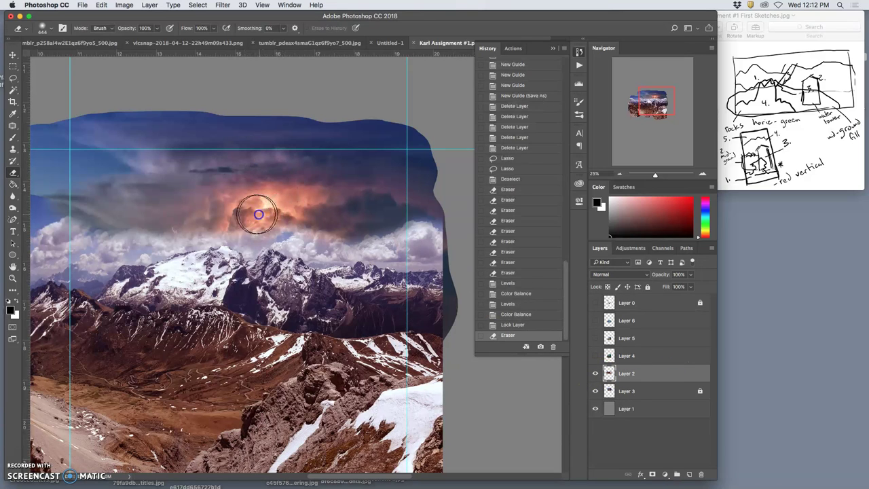
left_click(252, 214)
left_click(246, 216)
left_click(243, 214)
left_click(240, 218)
left_click(250, 216)
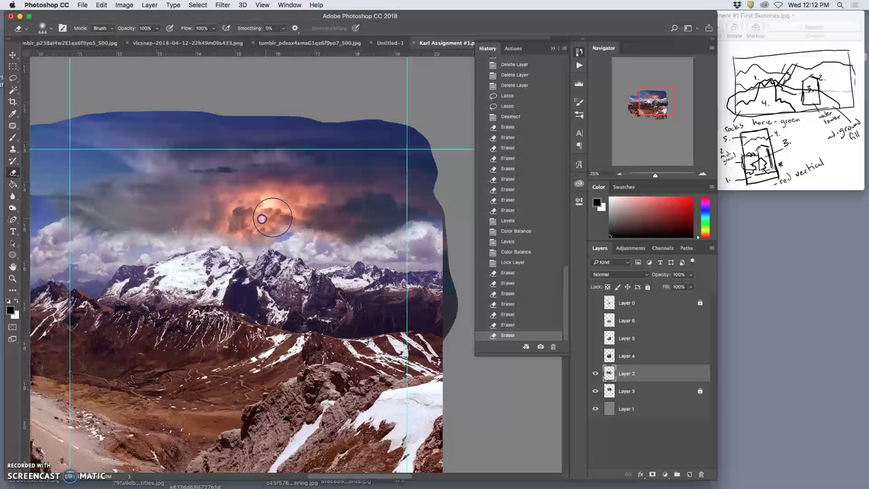
left_click(266, 213)
left_click(279, 214)
left_click(293, 216)
left_click(301, 219)
left_click(319, 224)
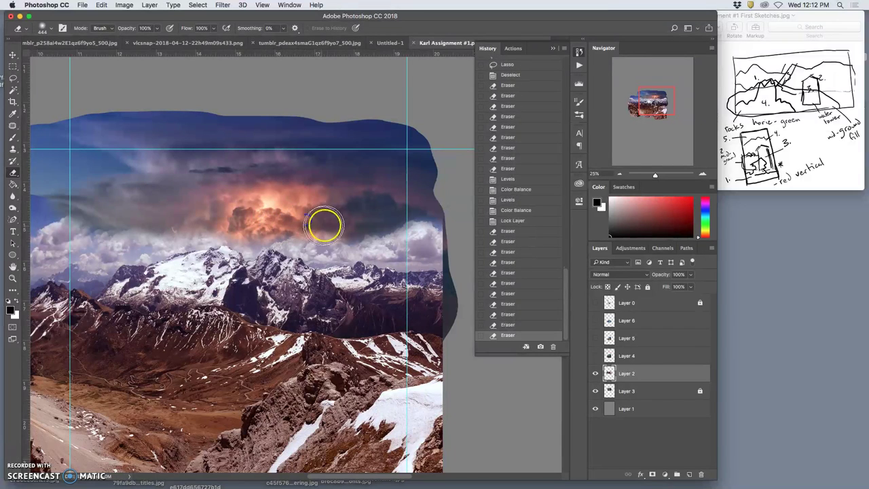
left_click(340, 216)
left_click(324, 225)
left_click(320, 226)
left_click_drag(326, 224, 346, 217)
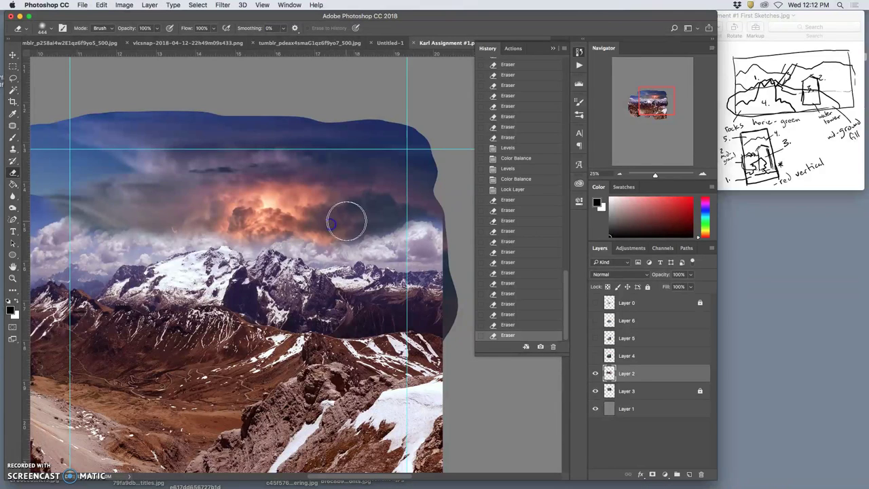
Step: Fade the cloud just to the right of the orange glow
left_click(353, 214)
left_click(374, 213)
left_click(381, 211)
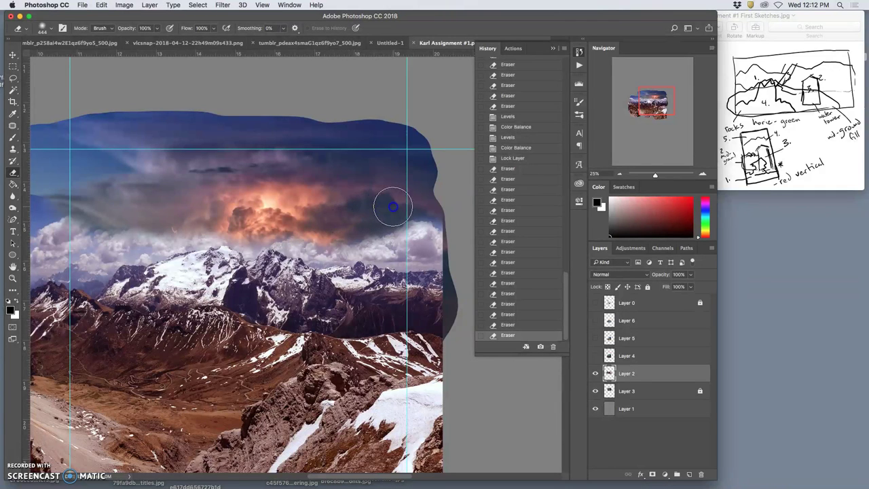
left_click(390, 200)
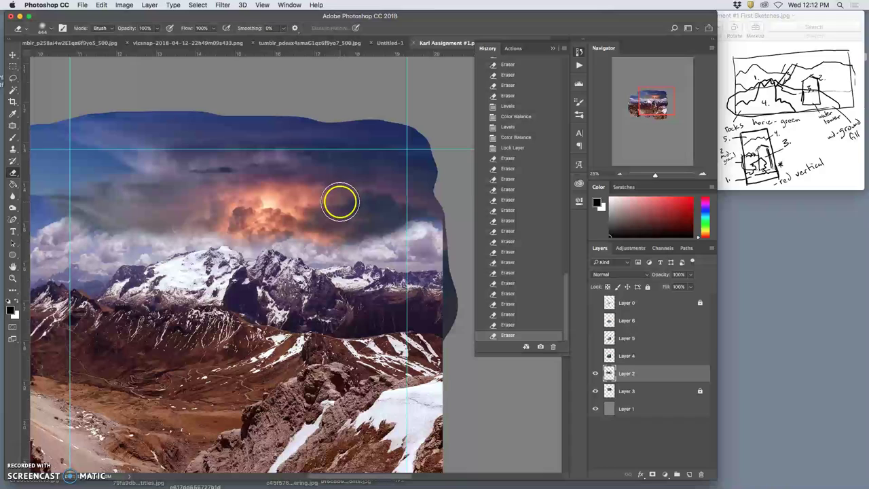
Step: Fade the clouds left of the orange glow out toward the left guide
left_click(251, 183)
left_click(151, 197)
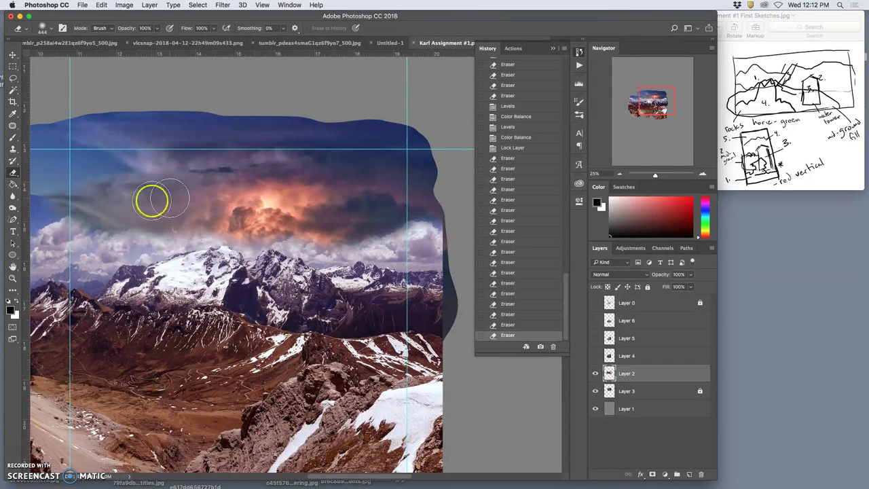
left_click(169, 213)
left_click(146, 223)
left_click(133, 228)
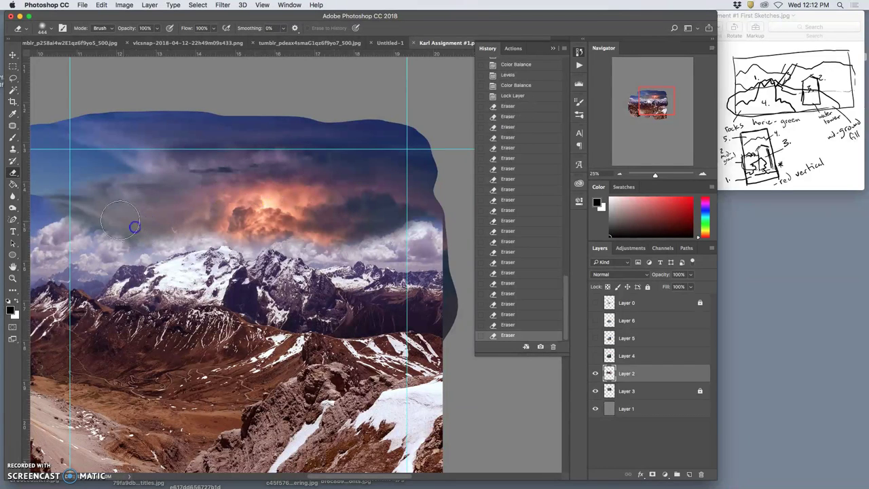
left_click(117, 224)
left_click(102, 226)
left_click(91, 228)
left_click(83, 232)
left_click(68, 242)
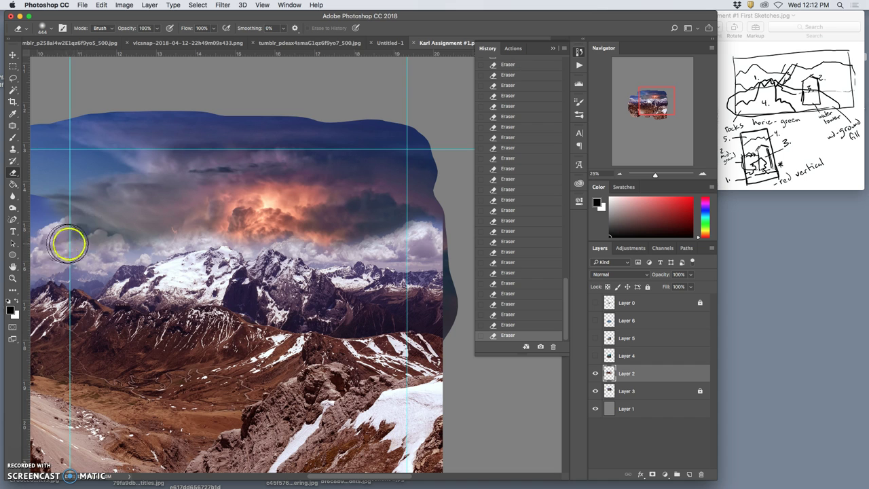
left_click(91, 242)
left_click(83, 246)
Step: Make the white cloud left of the peaks more transparent
left_click(104, 242)
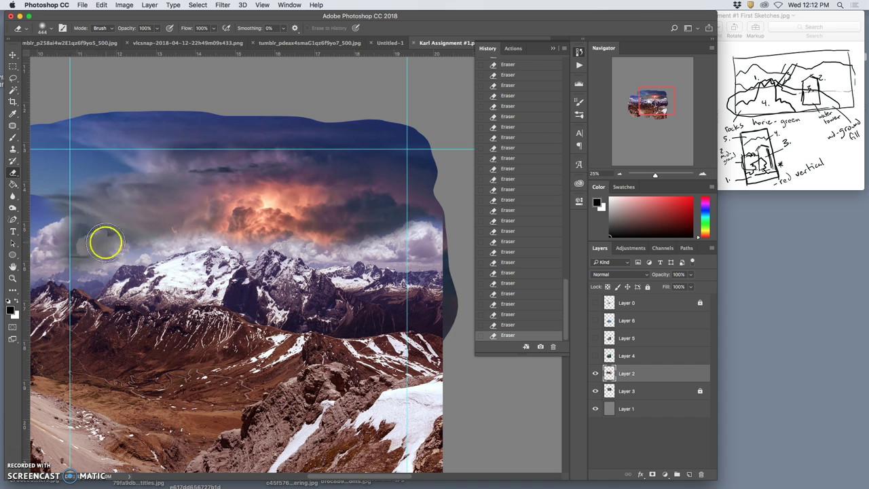
left_click(124, 229)
left_click(103, 243)
left_click(118, 246)
left_click(120, 247)
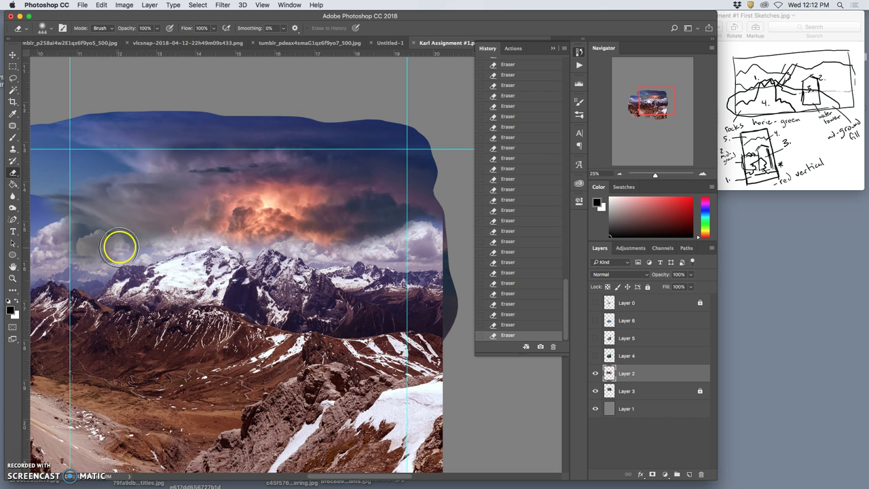
left_click(159, 238)
left_click(116, 249)
left_click(92, 269)
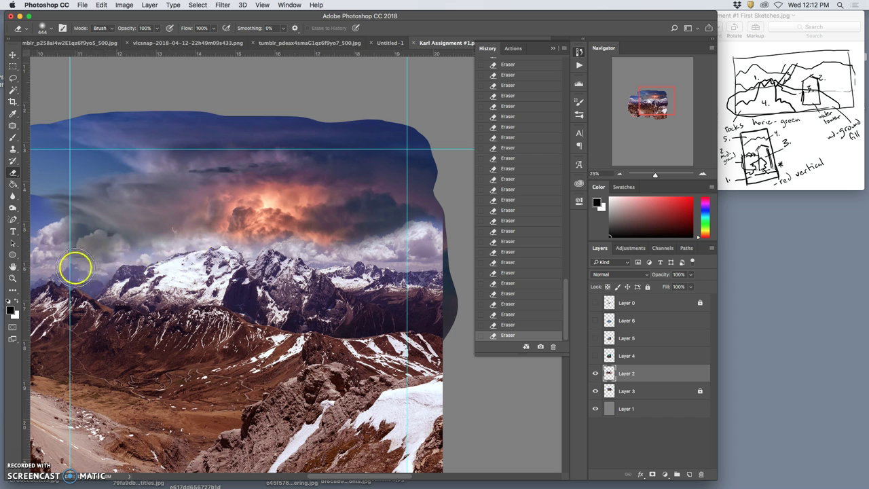
left_click(81, 270)
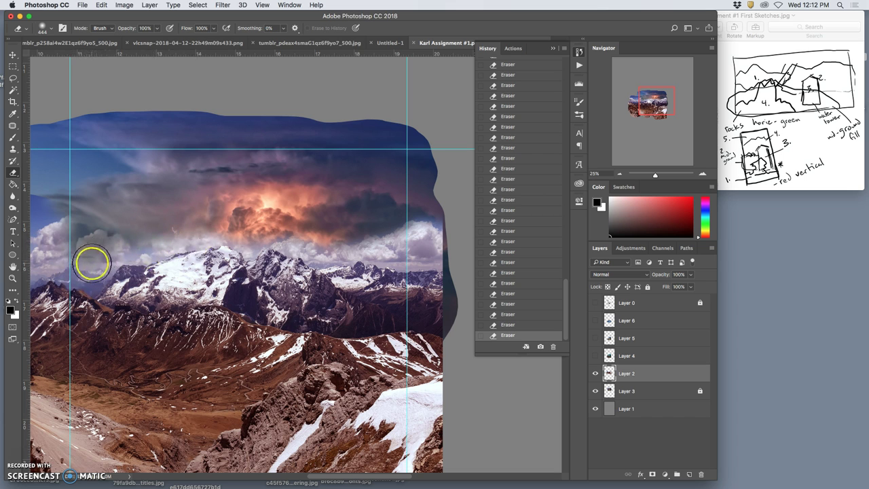
left_click(95, 256)
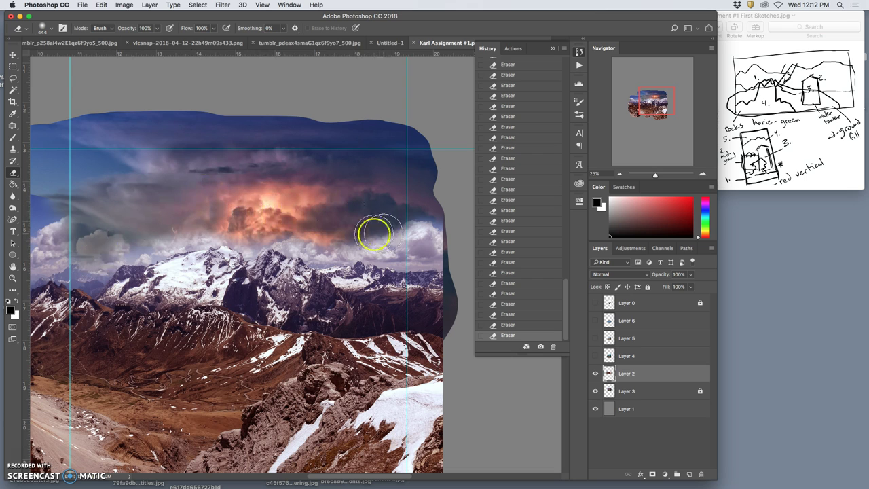
key("super+plus")
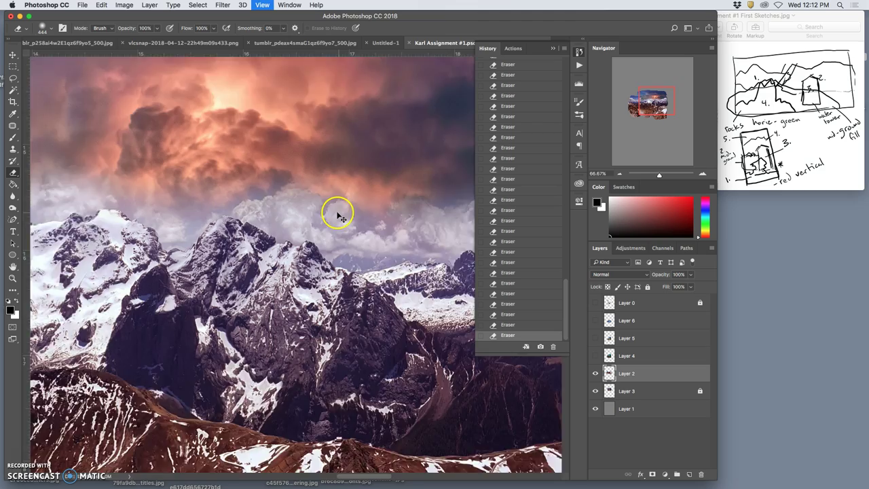
scroll(338, 216, "up", 2)
scroll(334, 248, "up", 2)
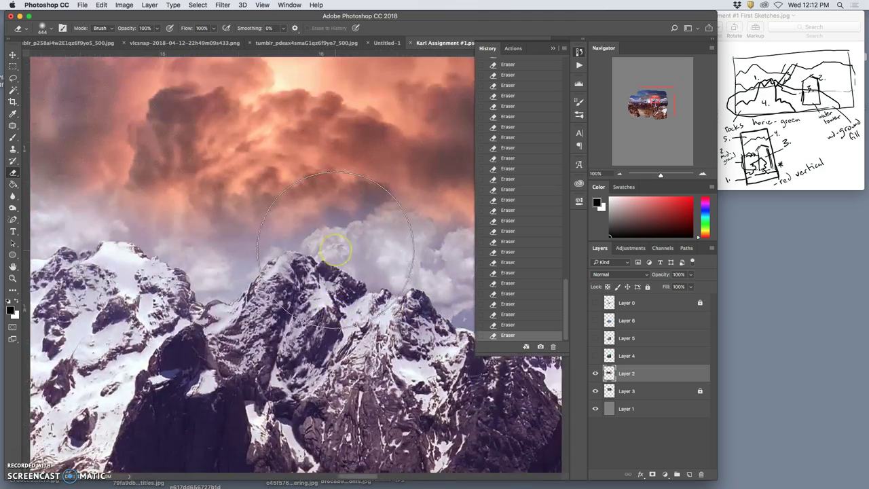
scroll(335, 249, "up", 5)
scroll(335, 249, "left", 5)
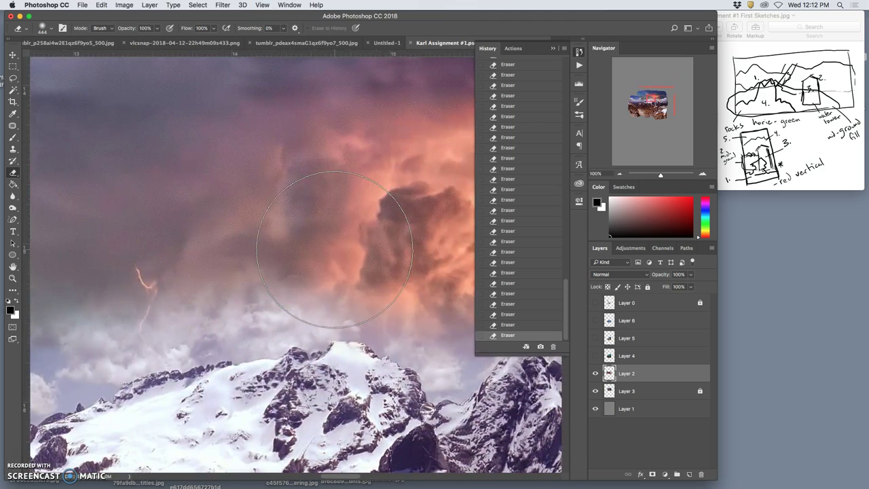
scroll(335, 253, "up", 4)
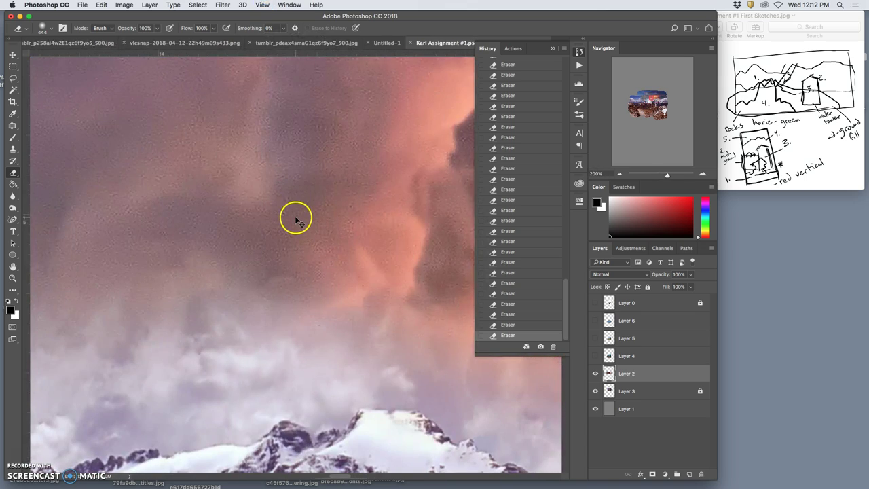
scroll(295, 219, "up", 2)
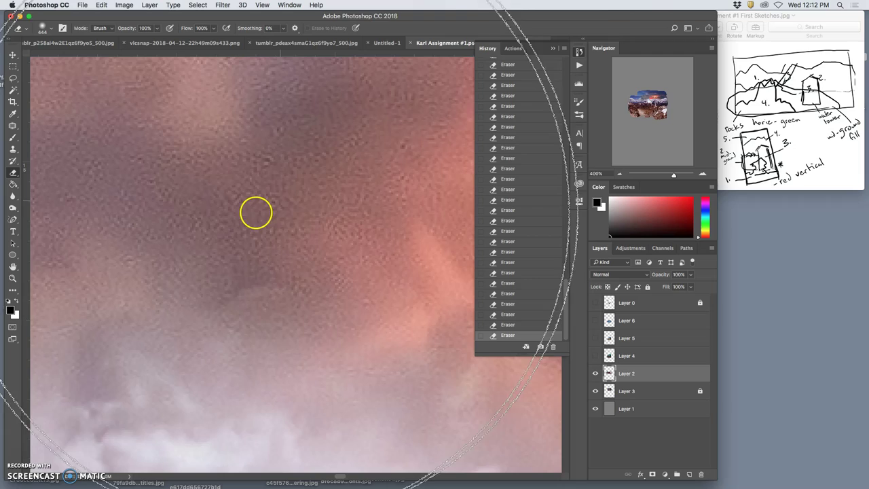
key("super+equal")
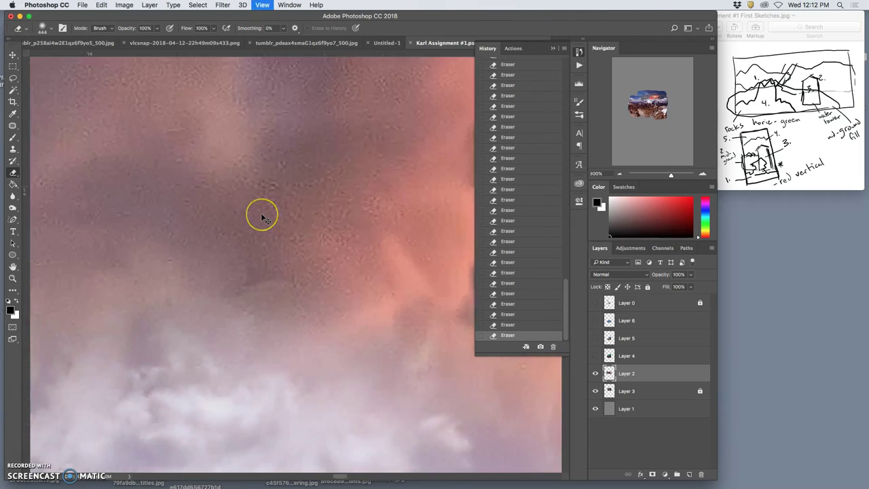
key("super+minus")
key("super+minus")
key("super+minus")
key("super+minus")
key("super+minus")
key("super+minus")
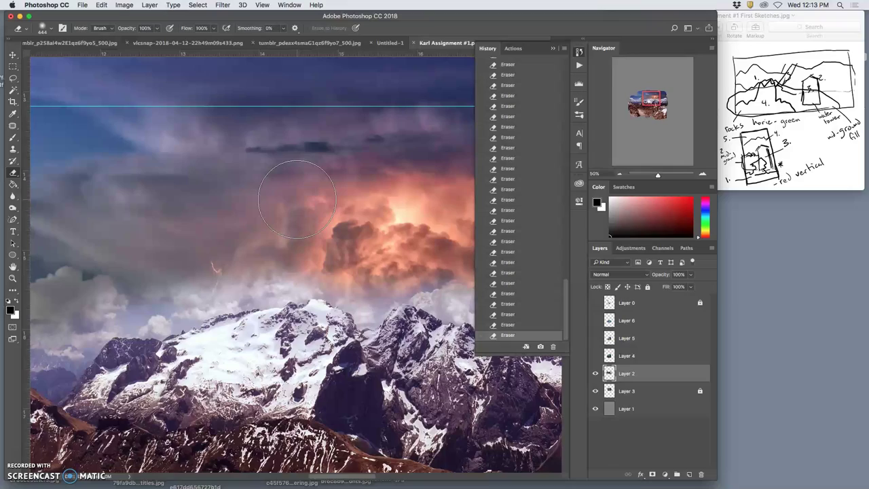
key("super+plus")
key("super+plus")
key("super+plus")
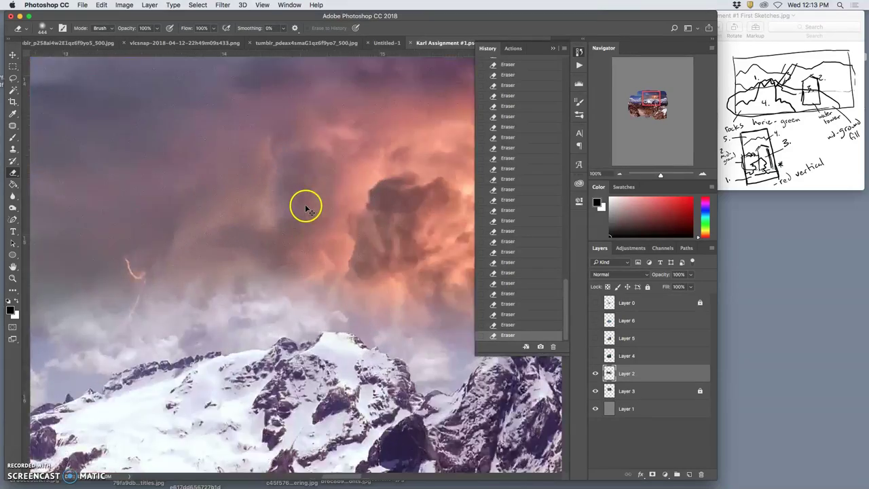
scroll(285, 213, "down", 10)
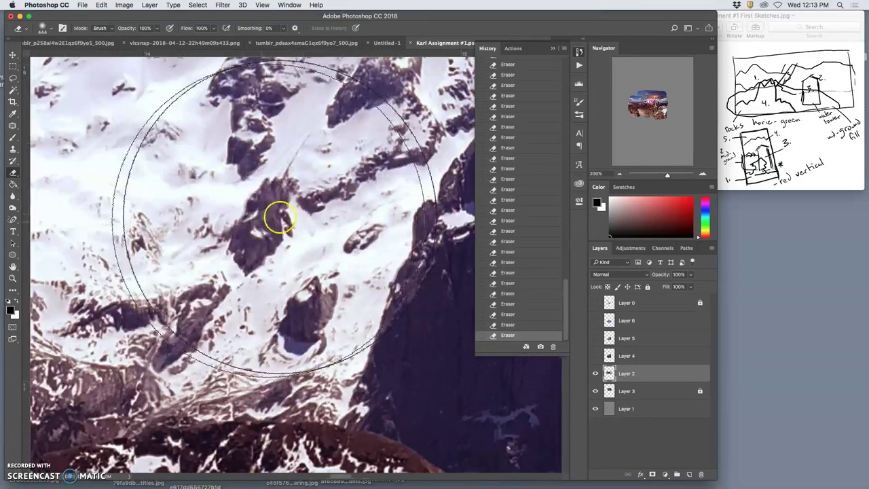
scroll(267, 221, "up", 10)
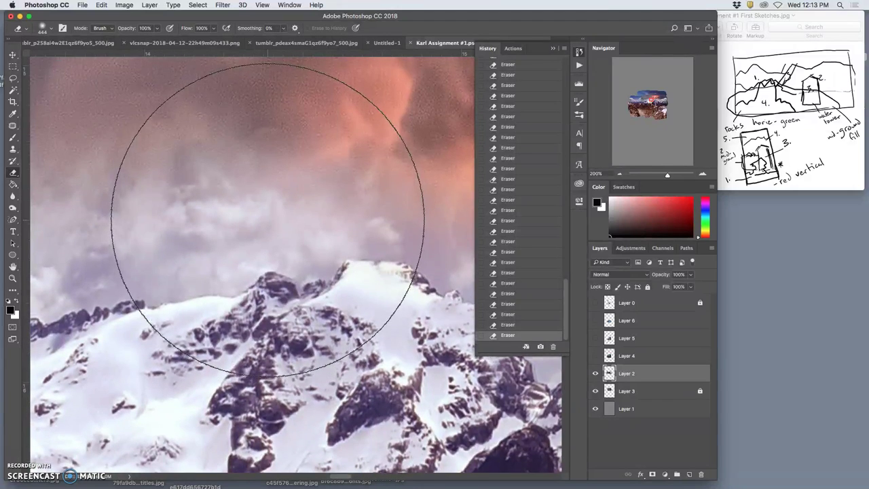
scroll(268, 219, "up", 1)
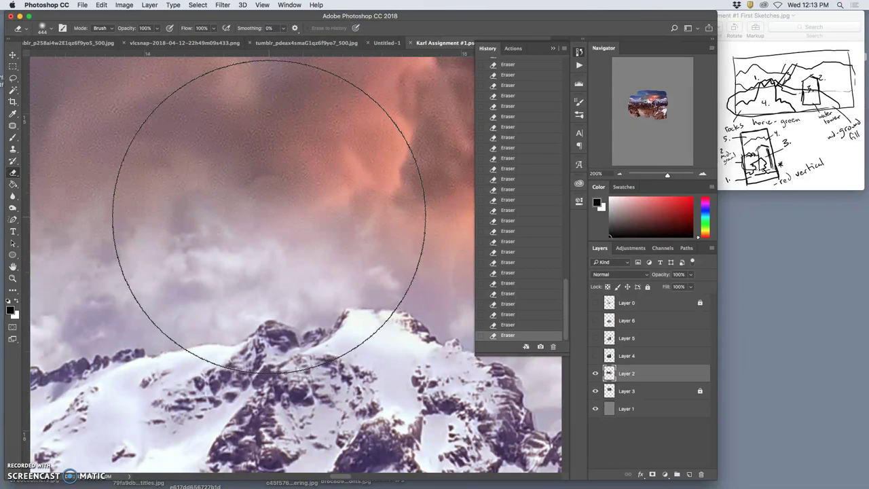
key("super+minus")
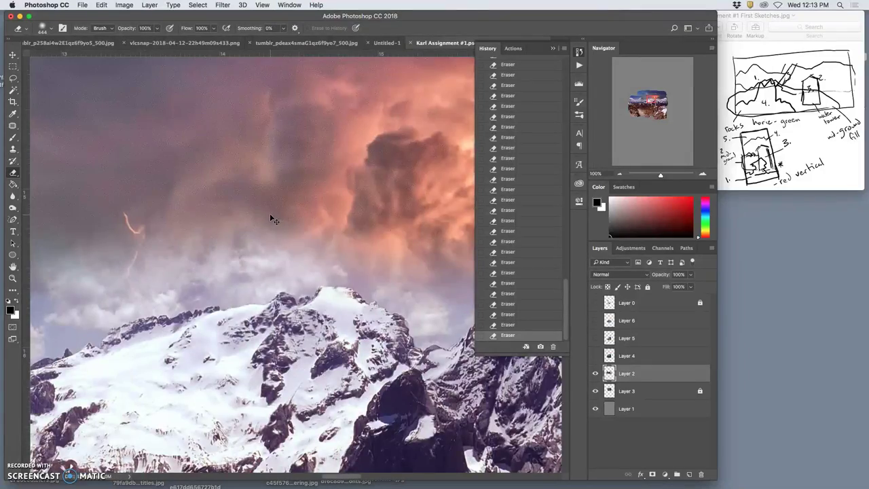
key("super+minus")
key("super+minus")
key("super+minus")
key("super+minus")
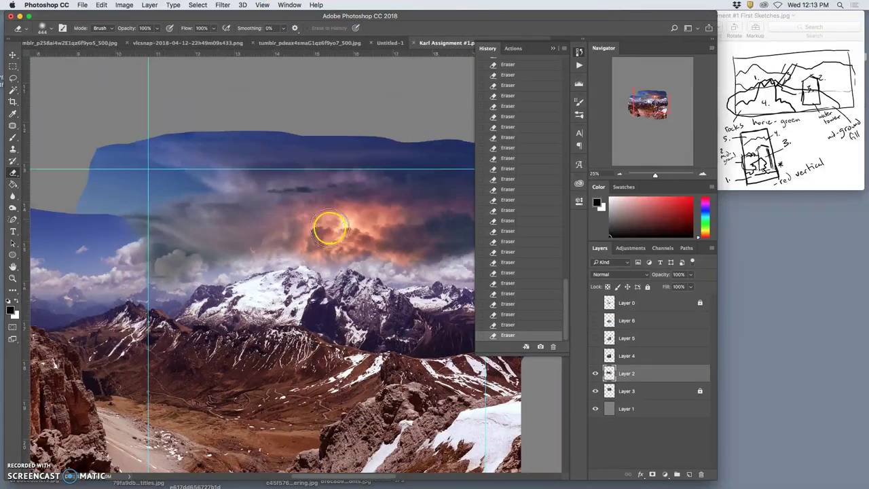
key("super+minus")
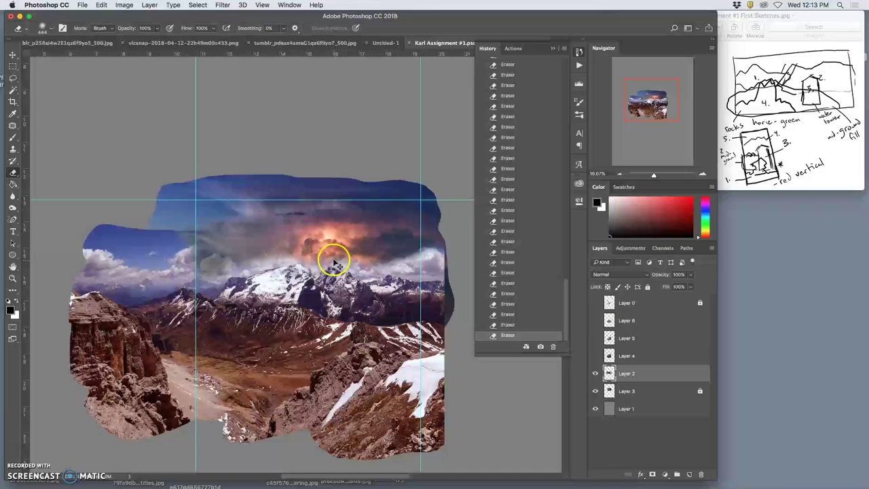
key("super+minus")
scroll(381, 238, "down", 2)
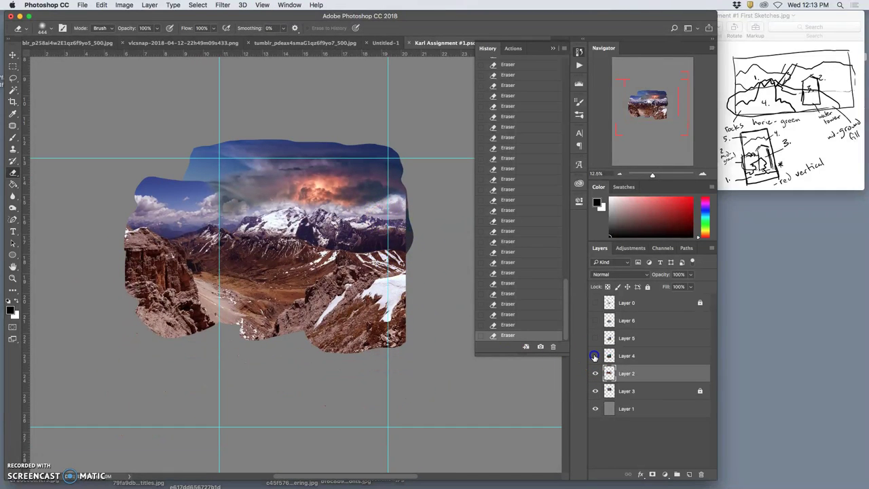
Step: Show the valley layer (Layer 4), lock Layer 2, and make Layer 4 active
left_click(595, 356)
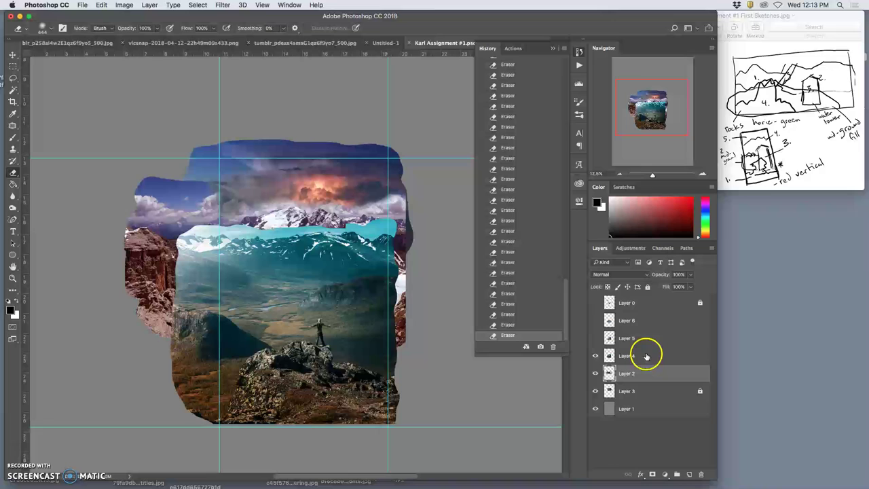
left_click(647, 286)
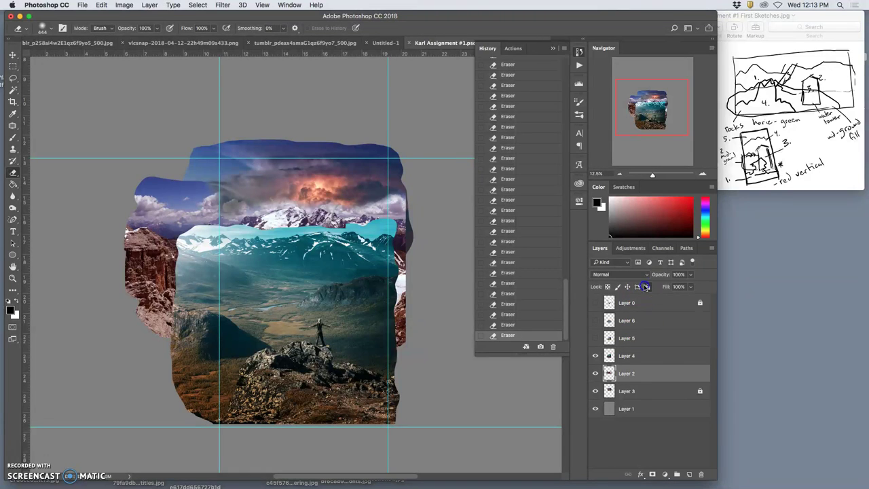
left_click(650, 355)
Step: Try eraser strokes along the valley's top edge near the peaks, then undo them
left_click_drag(286, 230, 230, 224)
left_click(243, 227)
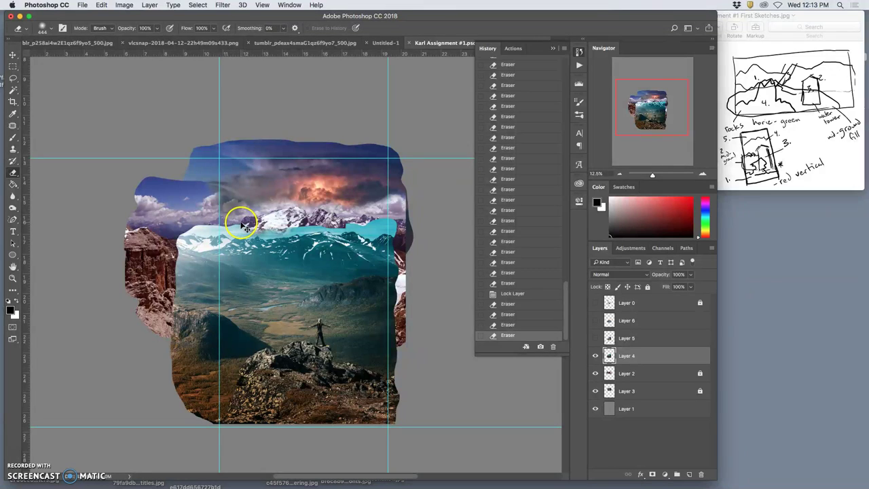
key("ctrl+alt+z")
key("ctrl+alt+z")
key("ctrl+alt+z")
key("ctrl+alt+z")
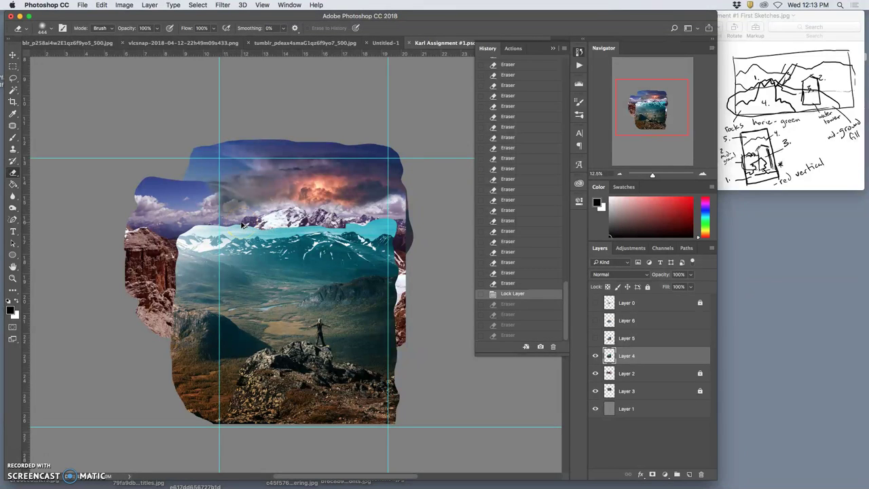
Step: Darken the valley layer's midtones with Levels, setting the midtone slider to 0.82
left_click(124, 5)
mouse_move(142, 30)
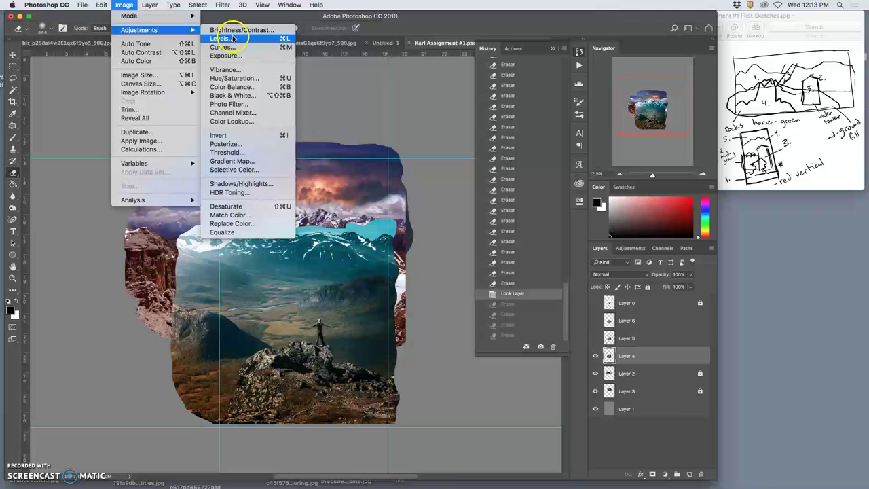
left_click(230, 38)
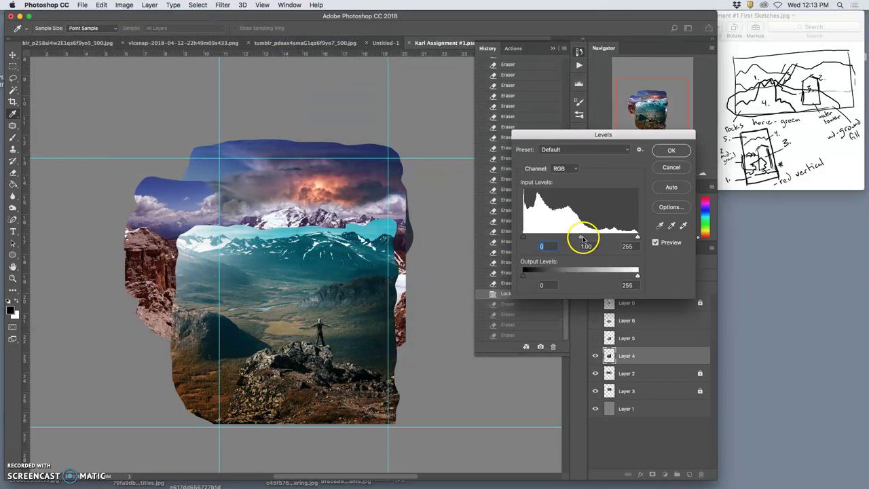
left_click_drag(582, 239, 589, 238)
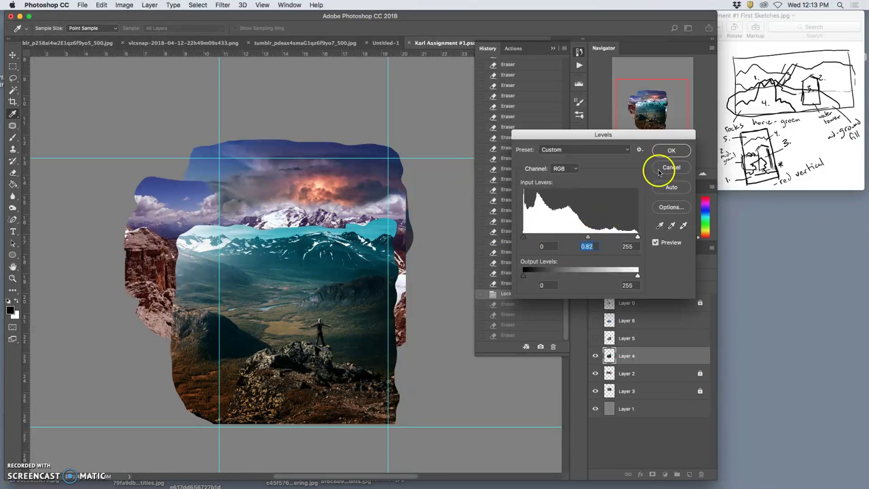
left_click(670, 151)
Step: In Color Balance, shift the valley's midtones to +41/-15/-22 toward red and yellow, then move on to shadows
left_click(124, 5)
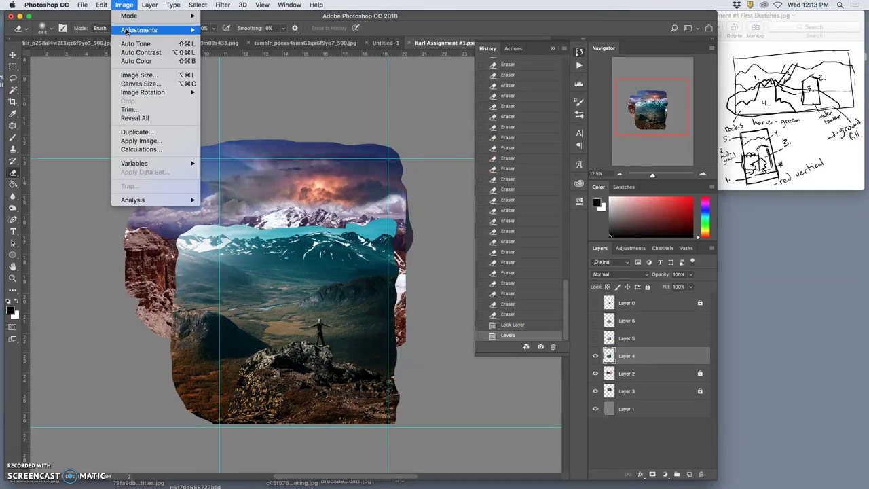
mouse_move(133, 29)
left_click(231, 87)
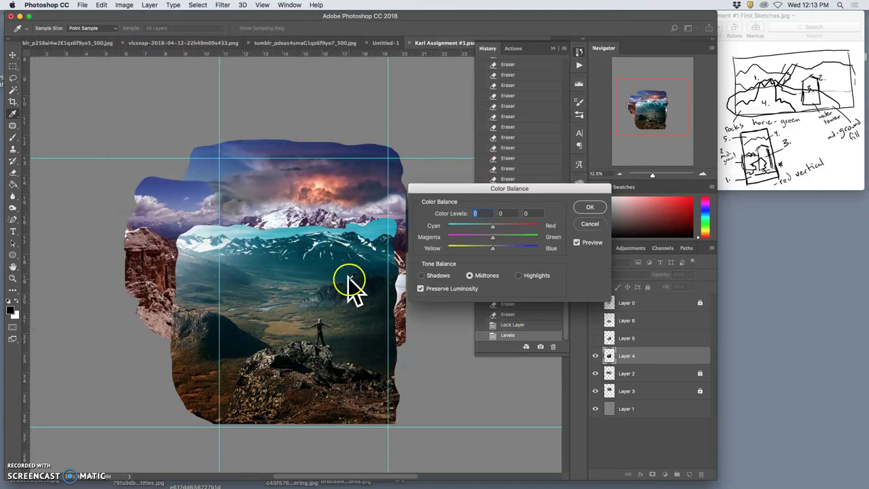
left_click_drag(503, 227, 515, 227)
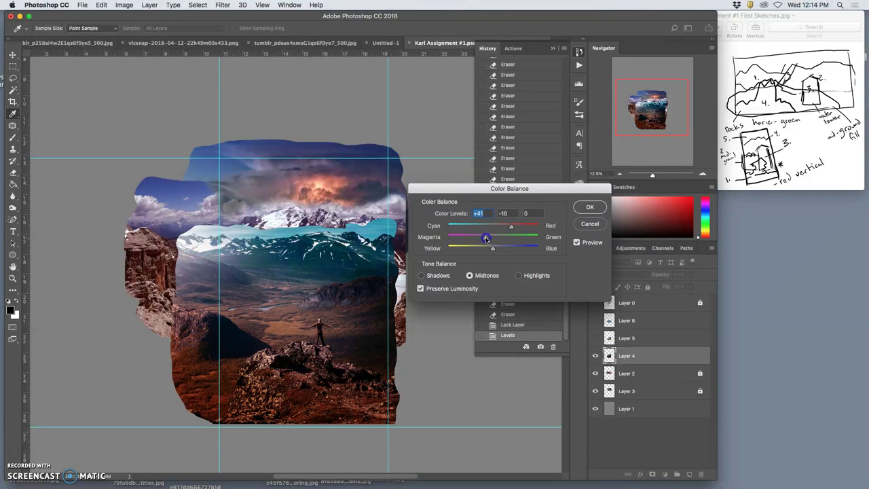
left_click_drag(493, 248, 488, 250)
left_click_drag(484, 250, 483, 249)
left_click(427, 275)
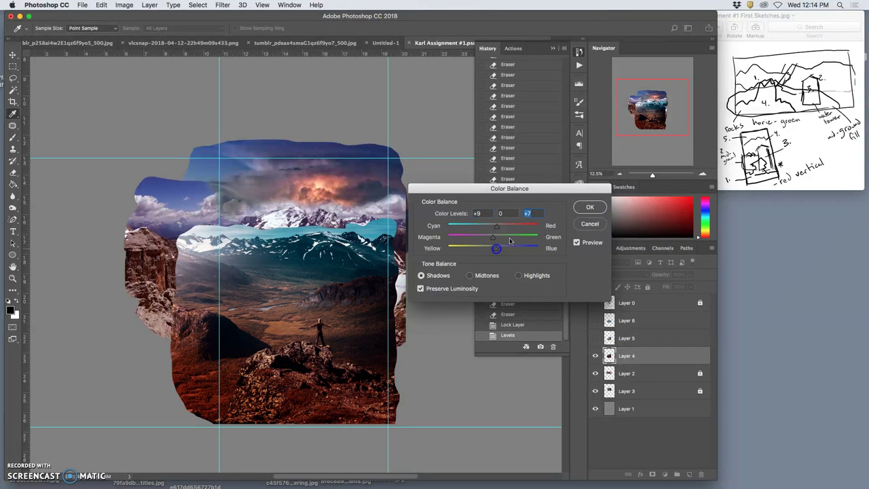
Step: Apply the Color Balance and erase the valley's top edge just below the peaks
left_click(588, 207)
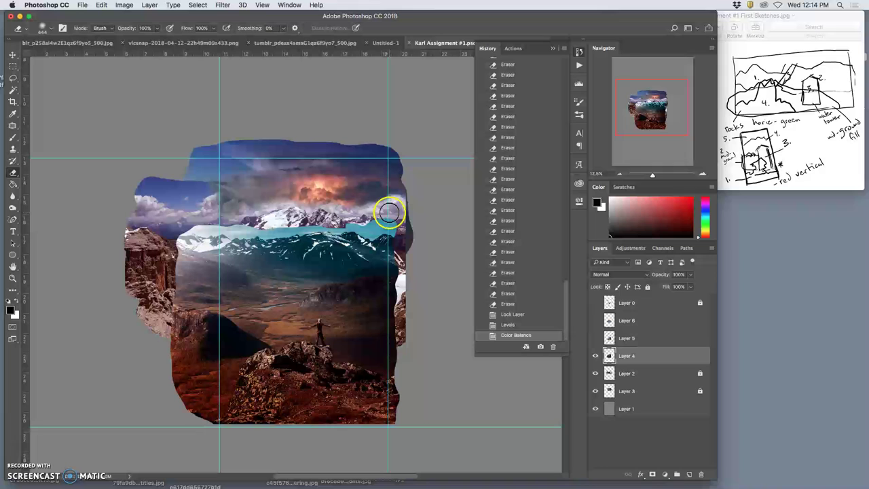
left_click(372, 217)
left_click(375, 216)
left_click(379, 216)
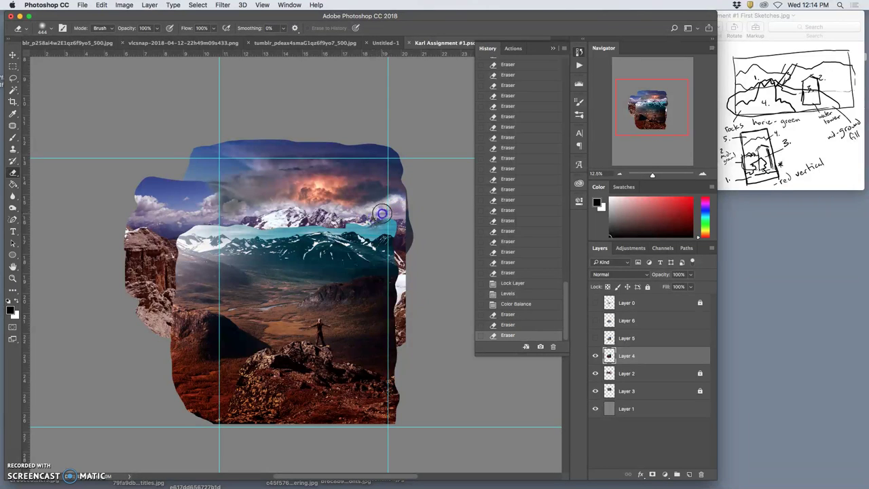
left_click(382, 214)
left_click(386, 214)
left_click(390, 214)
left_click(385, 213)
left_click(381, 212)
Step: Continue softening the valley's top edge further left, then zoom in slightly
left_click(375, 213)
left_click(370, 214)
left_click(365, 214)
left_click(358, 214)
left_click(352, 214)
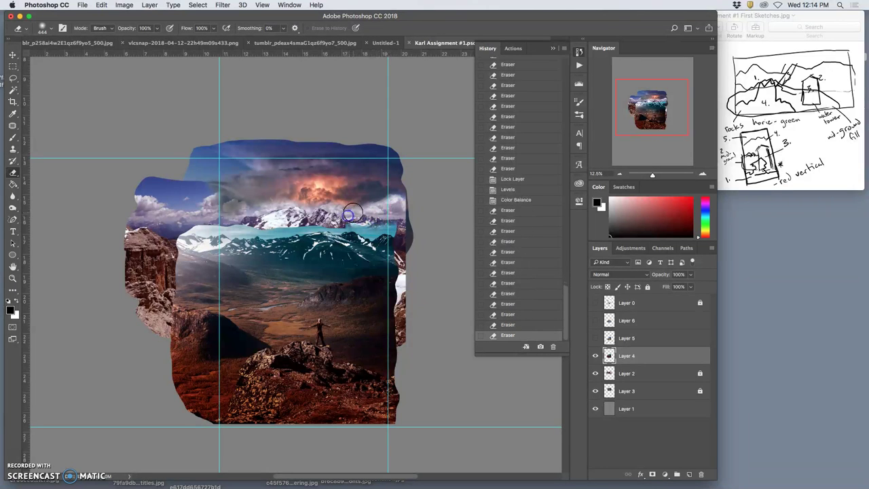
key("super+plus")
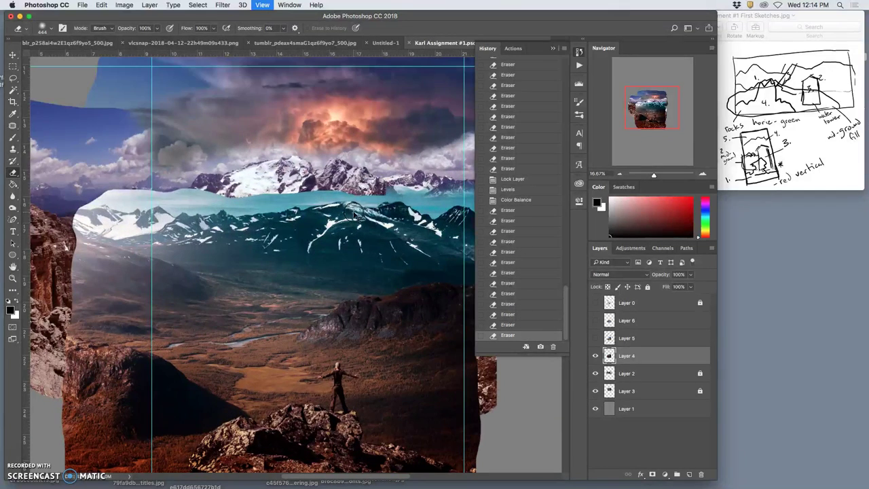